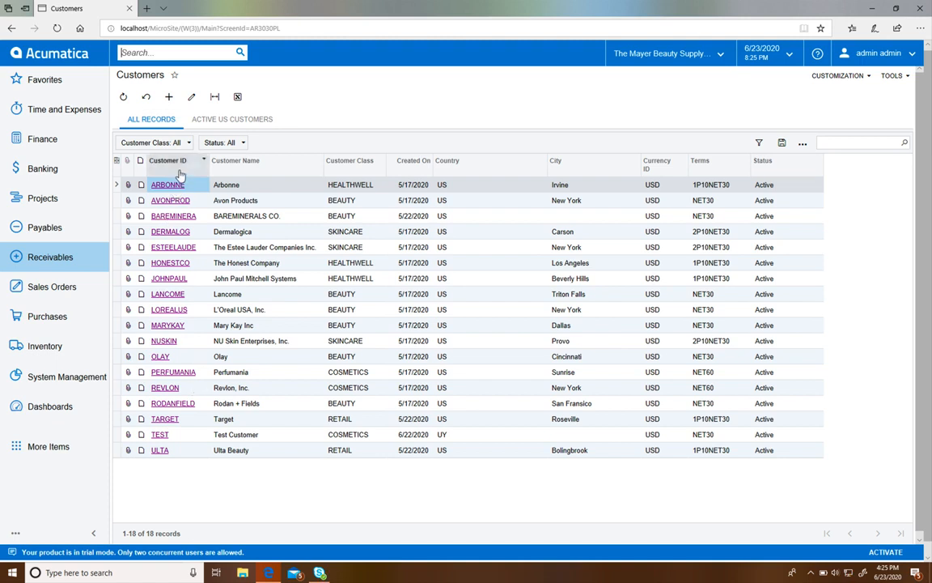
click(248, 173)
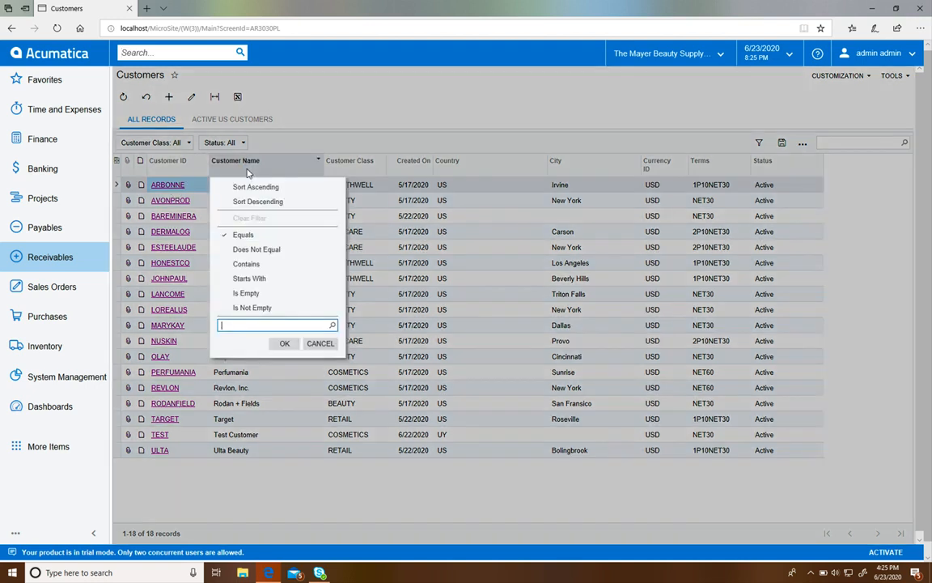
click(272, 280)
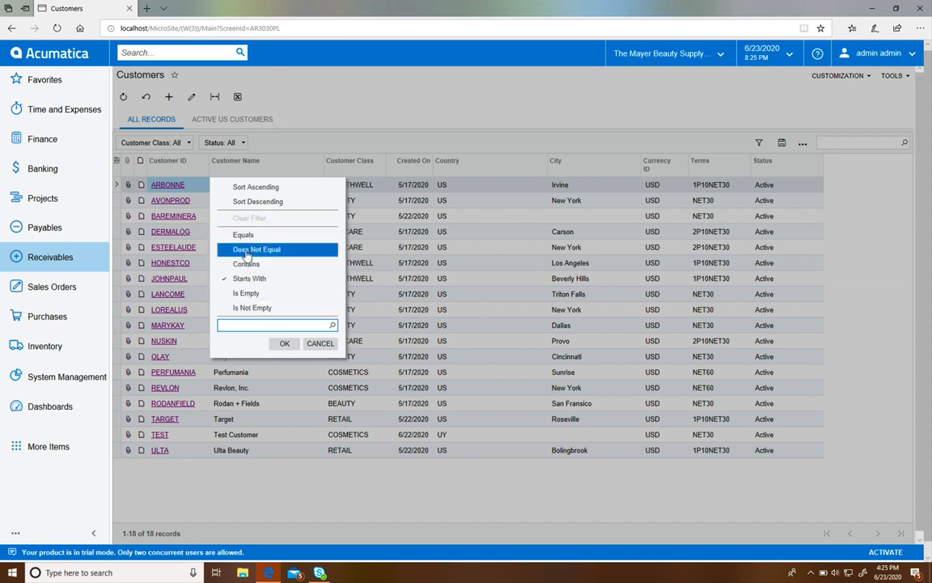
click(311, 344)
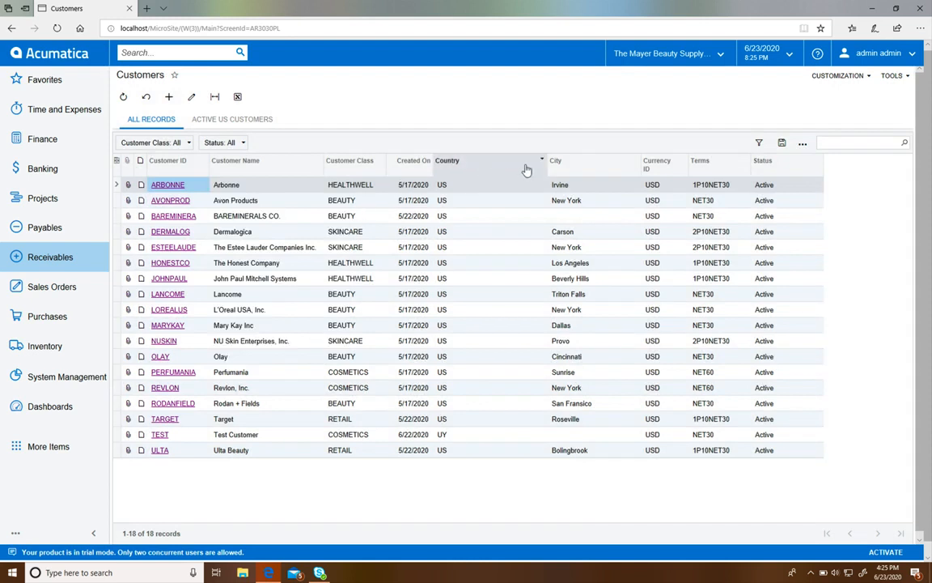
Step: Filter the customer list to records whose City equals New York
click(579, 172)
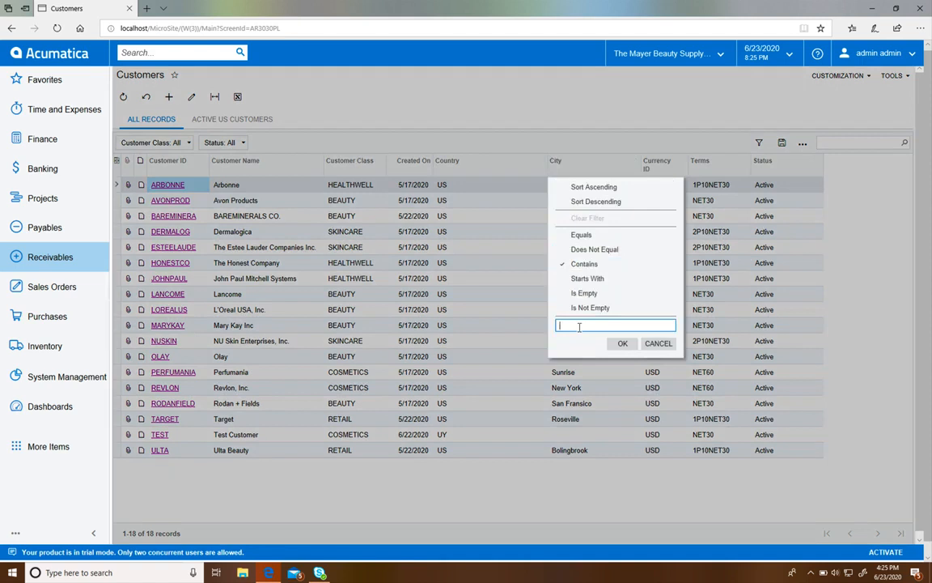
text(New York)
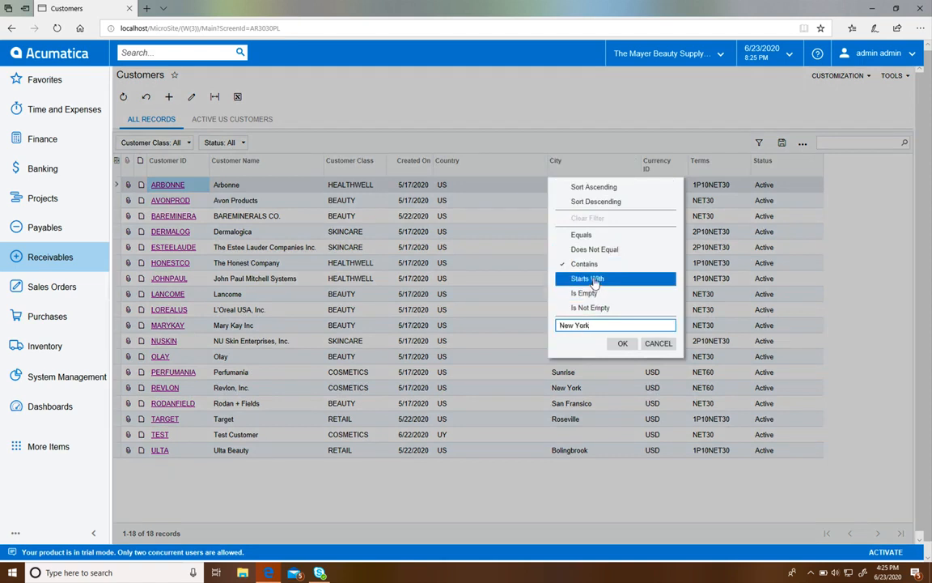
click(592, 241)
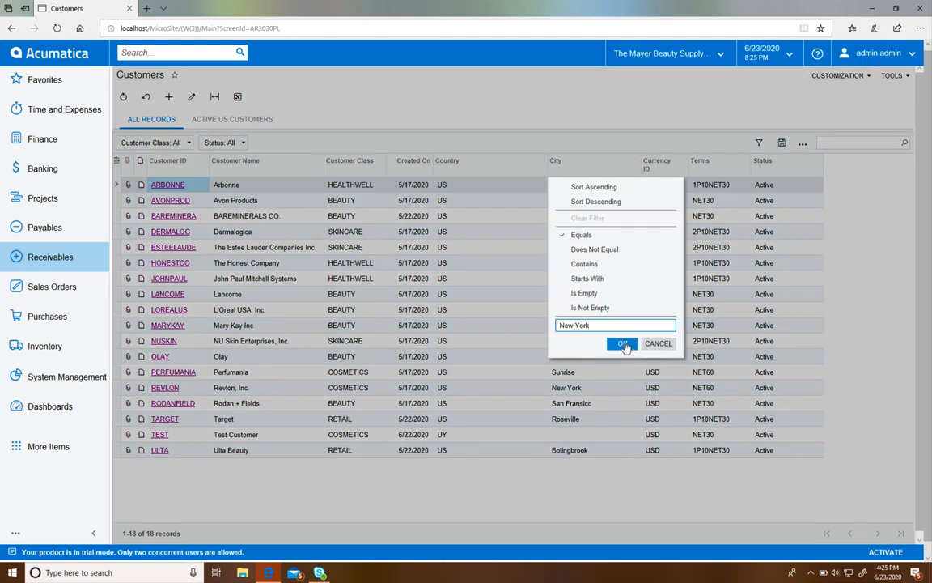
click(622, 343)
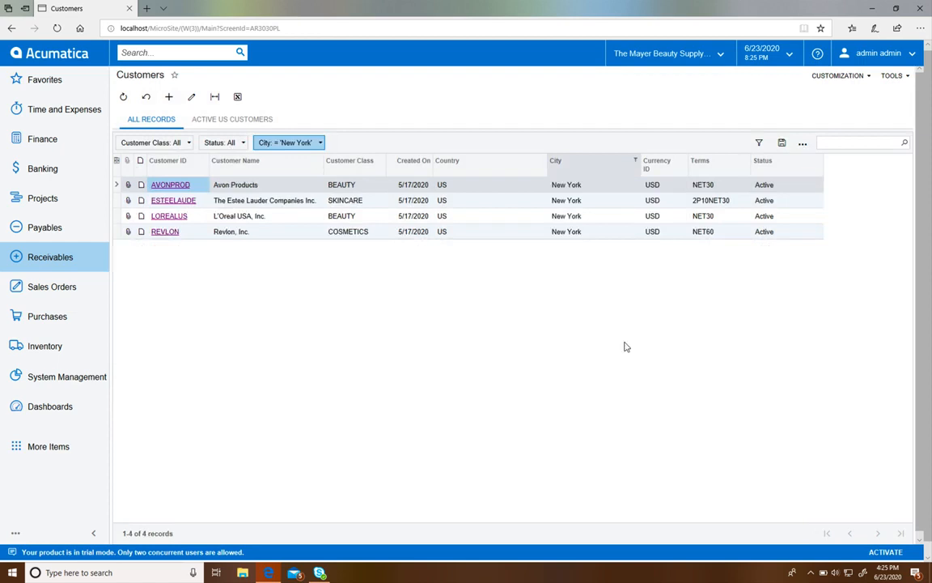
Step: Clear the New York filter from the City column so all customers are listed
click(582, 169)
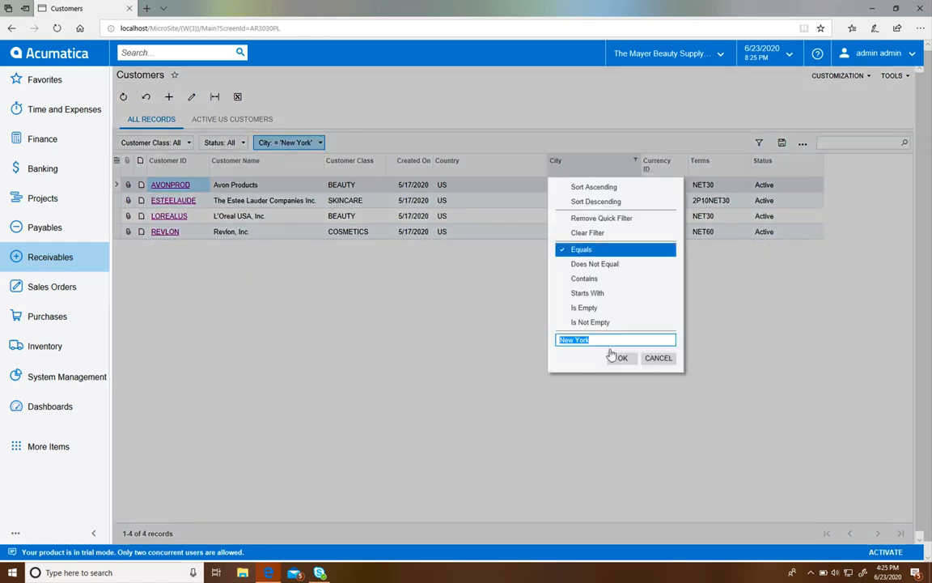
click(581, 249)
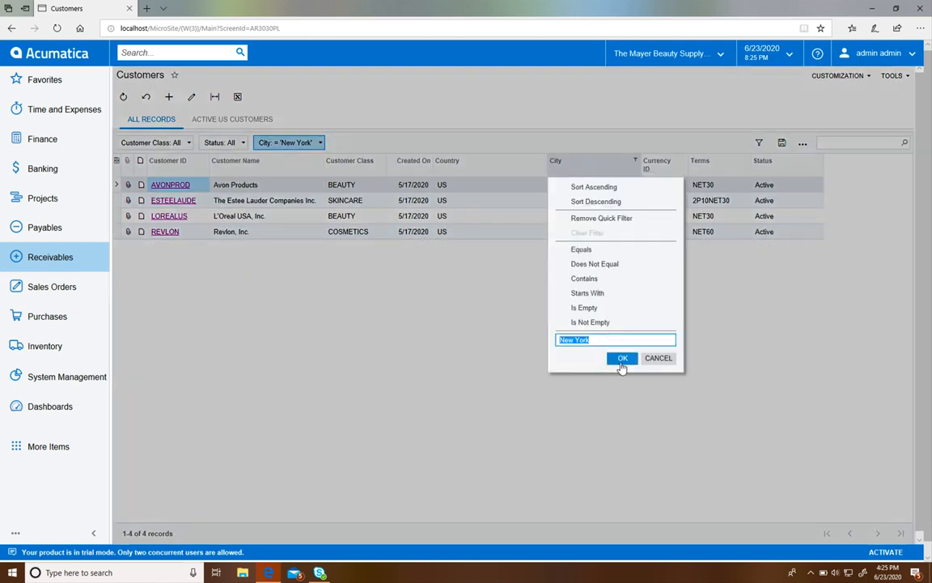
click(659, 358)
click(575, 159)
click(581, 250)
click(621, 357)
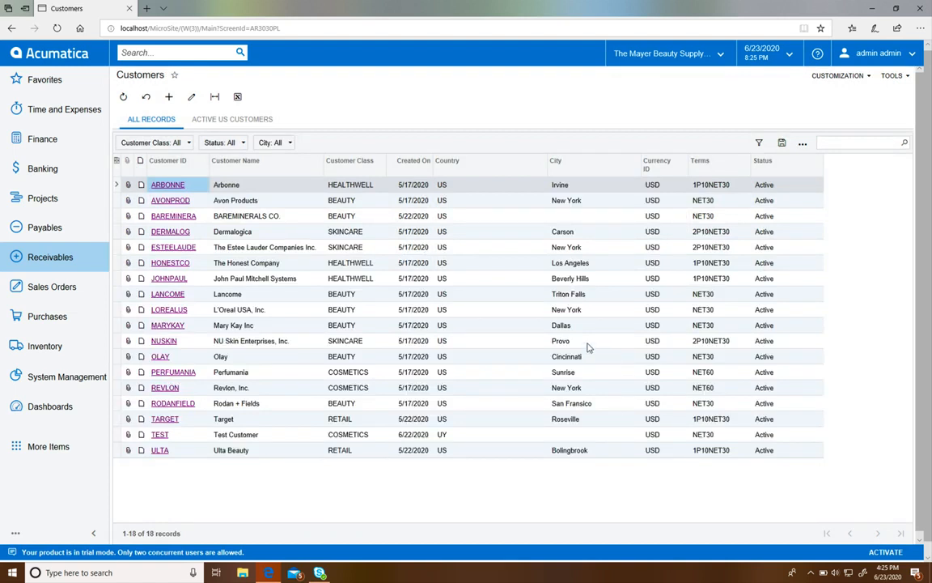
Step: Load the saved Active US Customers filter in the filter settings, review the value options of its Status condition, and apply it
click(761, 144)
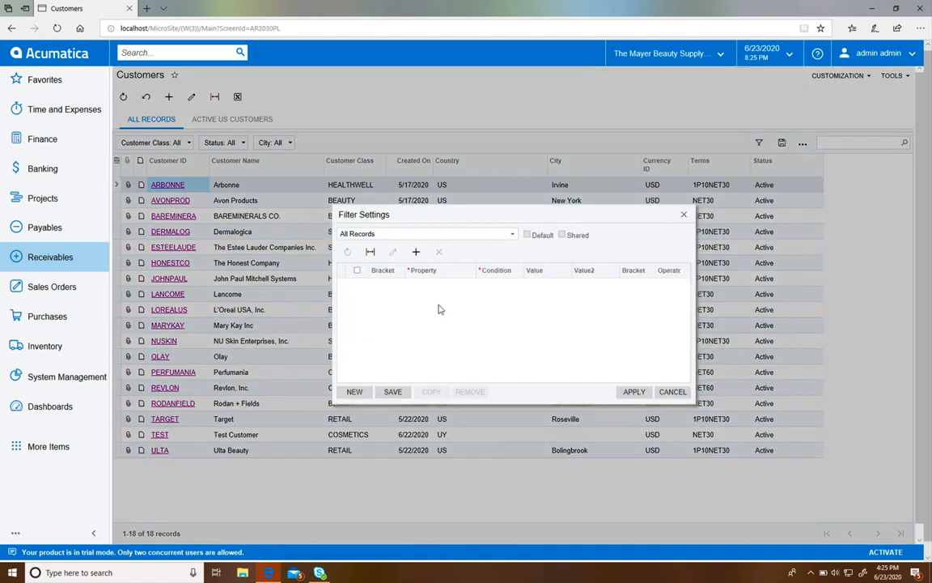
click(427, 235)
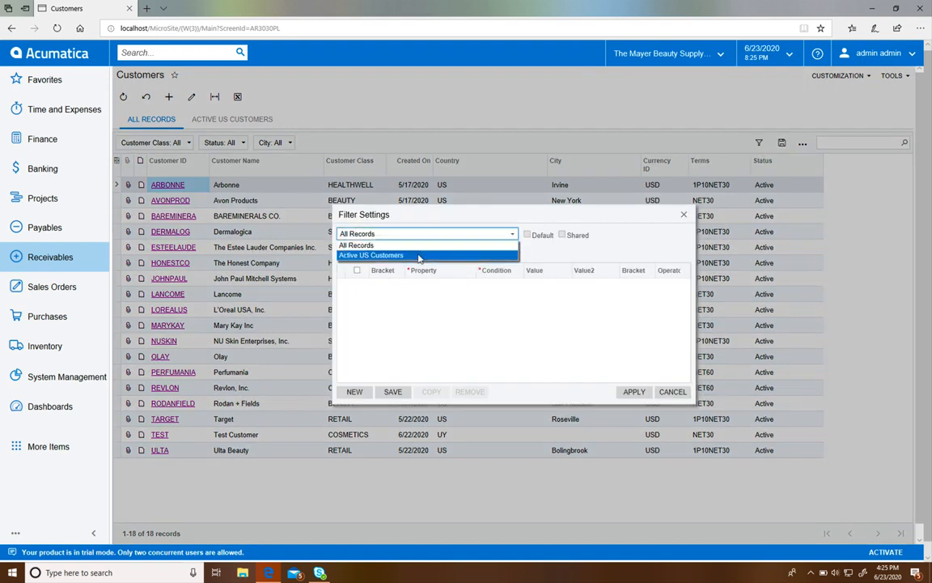
click(377, 255)
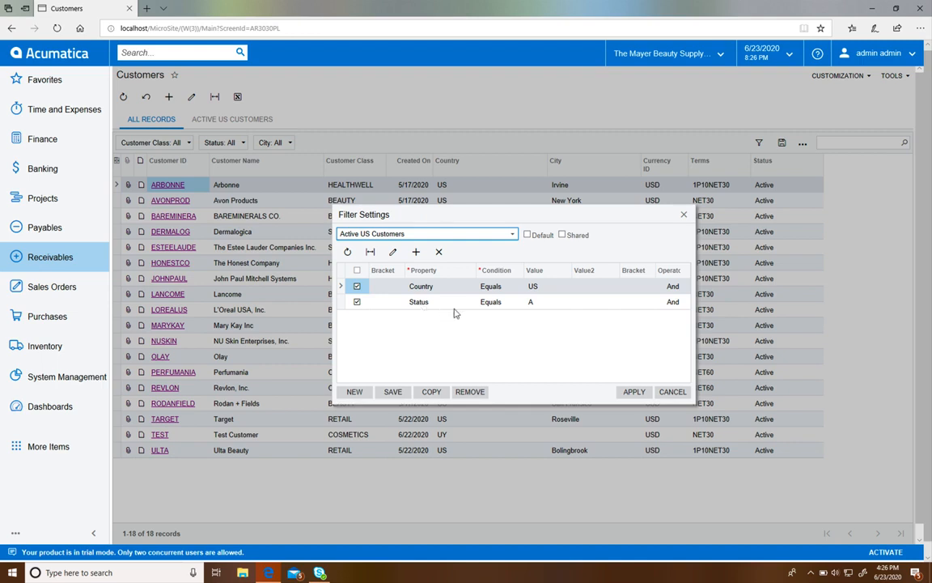
click(536, 303)
click(577, 303)
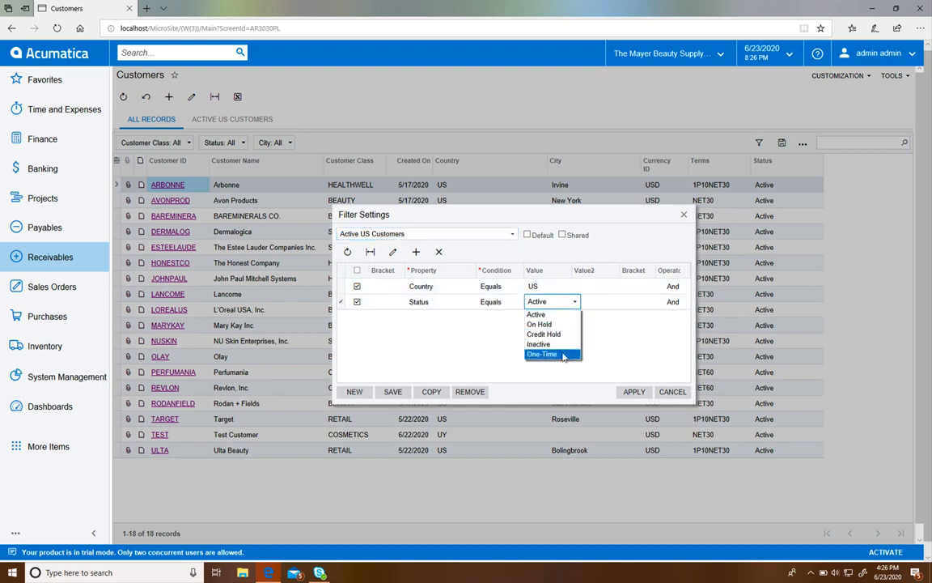
click(575, 303)
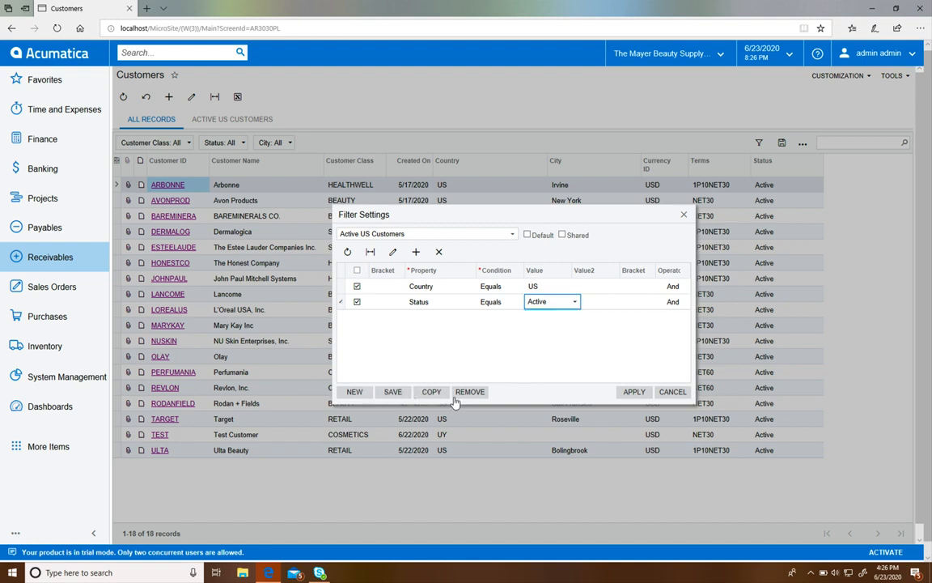
click(634, 392)
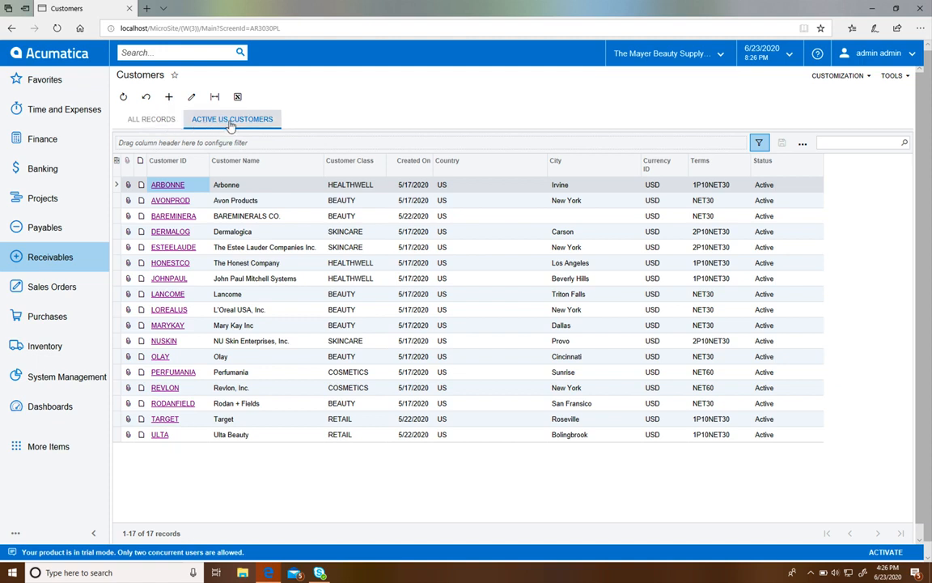
Step: Compare the All Records and Active US Customers lists, ending on All Records
click(173, 121)
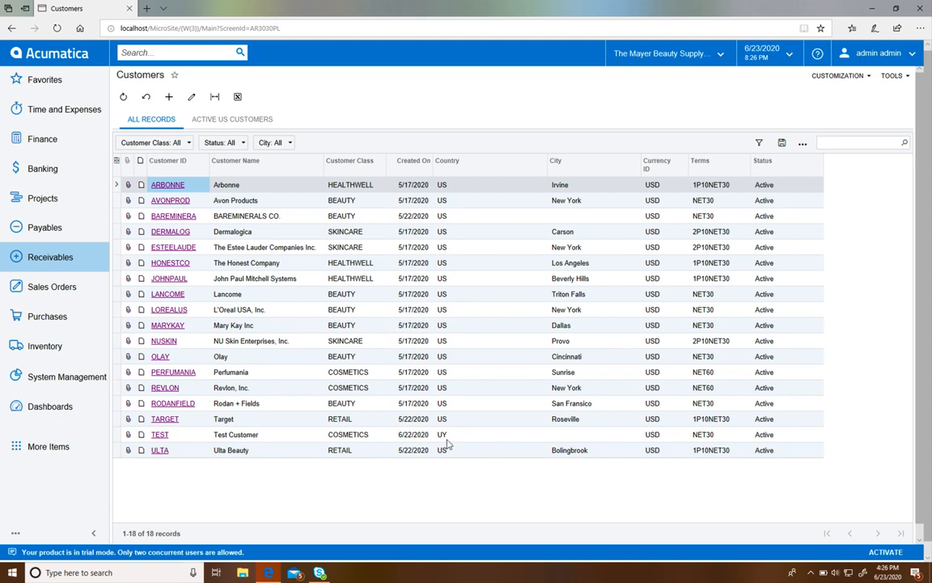
click(246, 121)
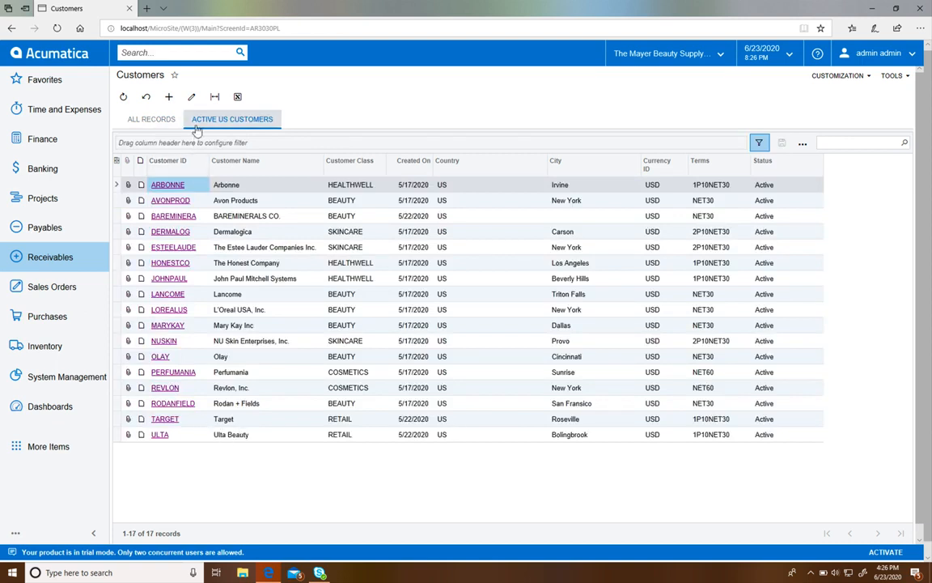
click(152, 120)
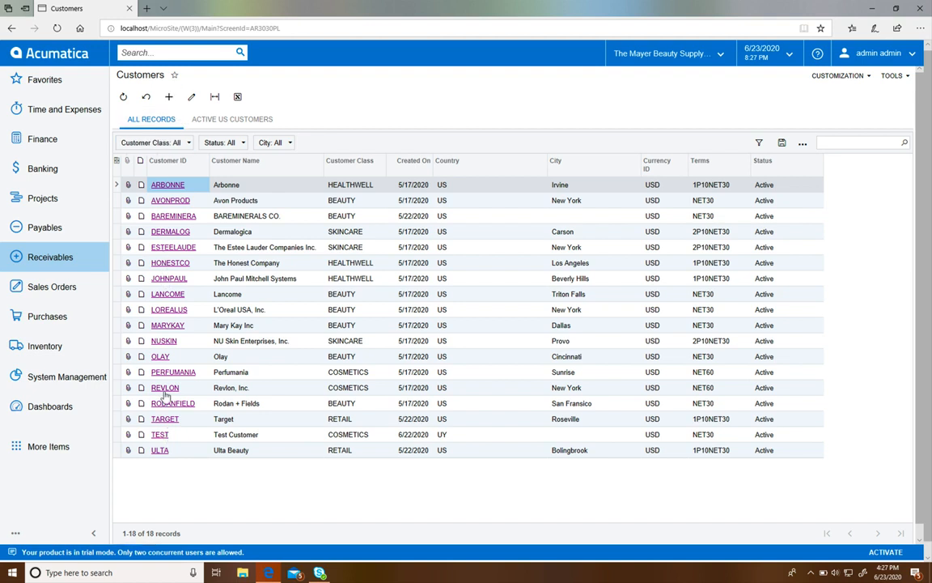
Step: Open the TEST customer record and review its status options, keeping Active selected
click(162, 435)
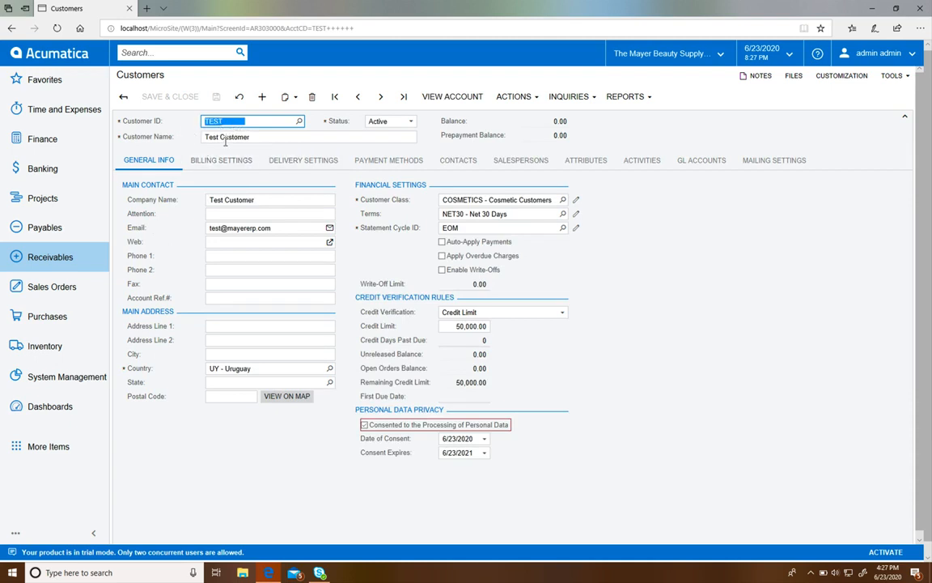
click(410, 122)
click(409, 122)
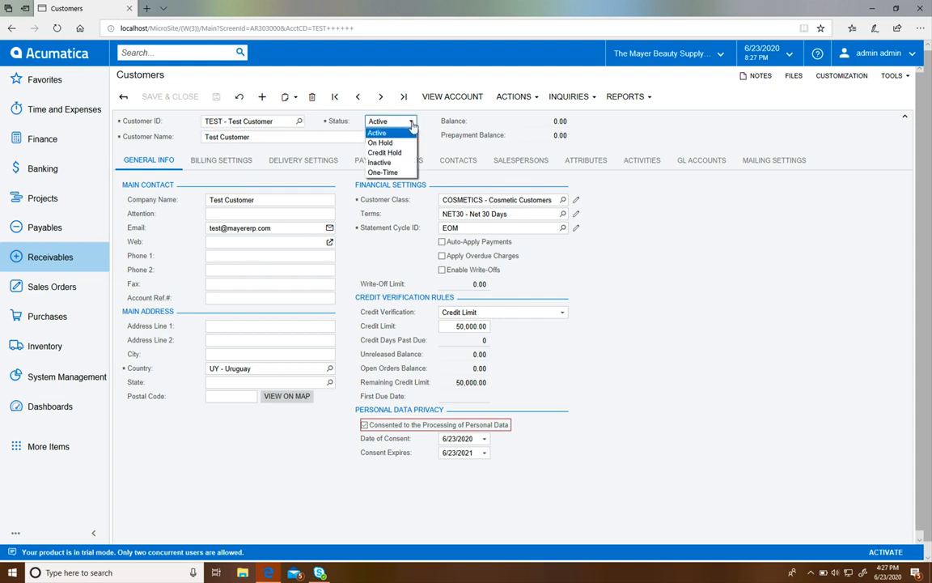
click(392, 133)
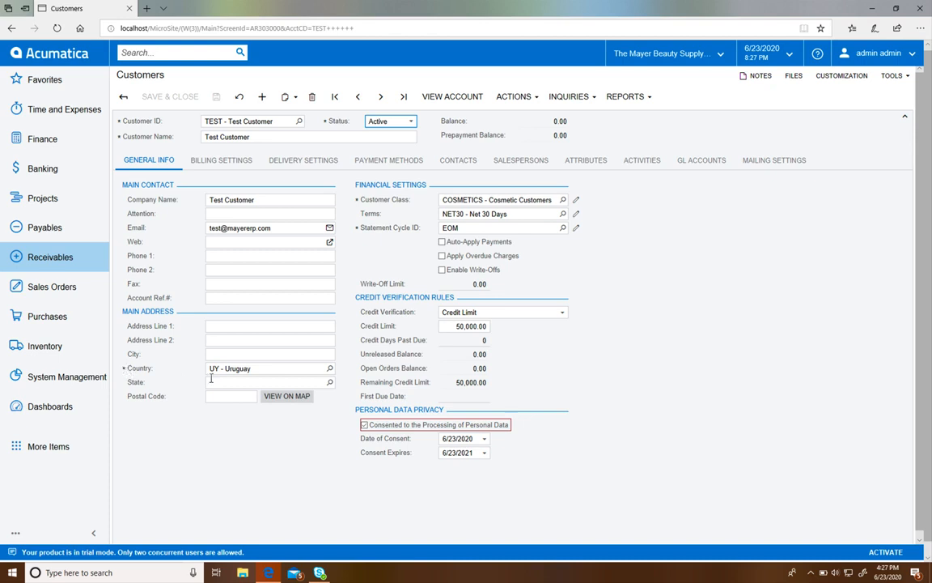
click(215, 326)
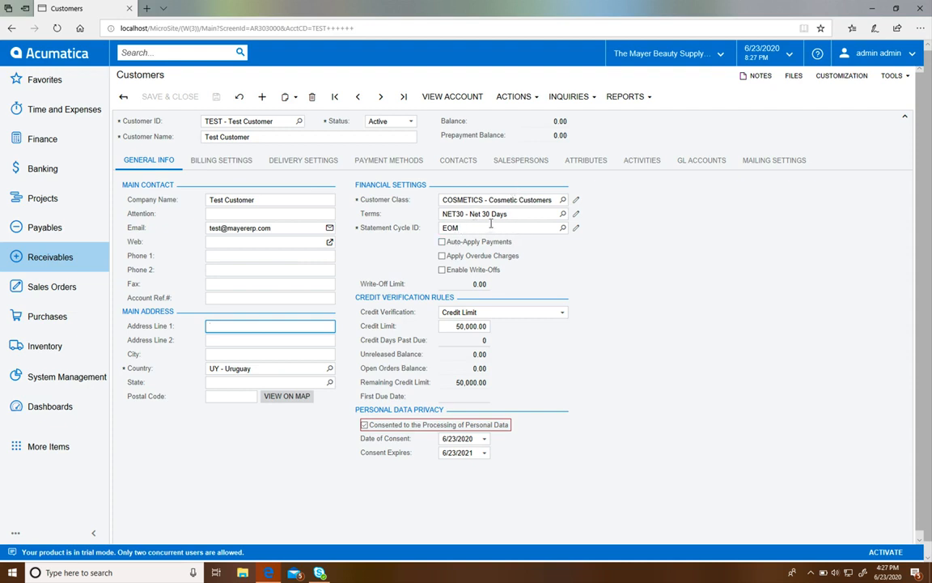
Step: Change the customer class to RETAIL, accepting the class defaults, and set the payment terms to NET60
click(563, 201)
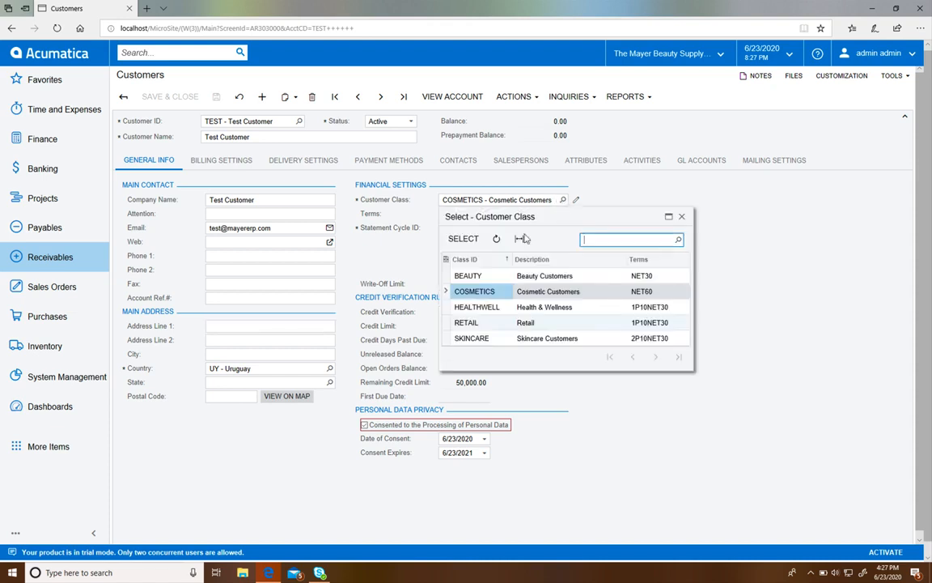
double_click(476, 324)
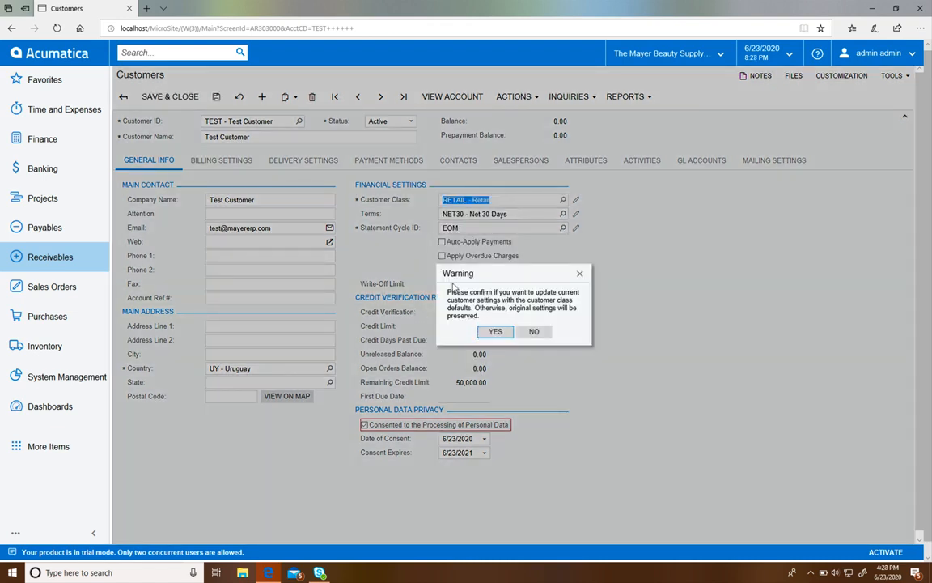
click(493, 332)
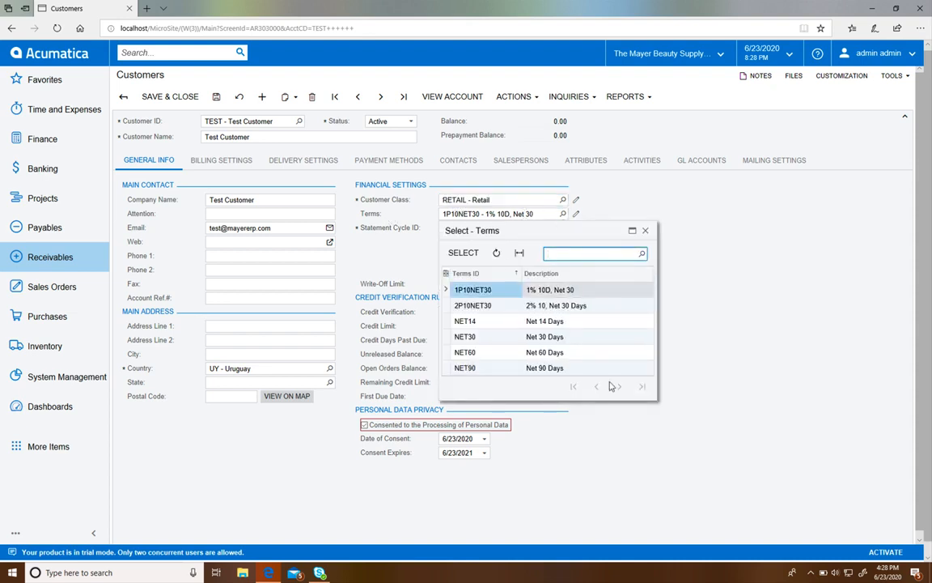
scroll(559, 346, down, 1)
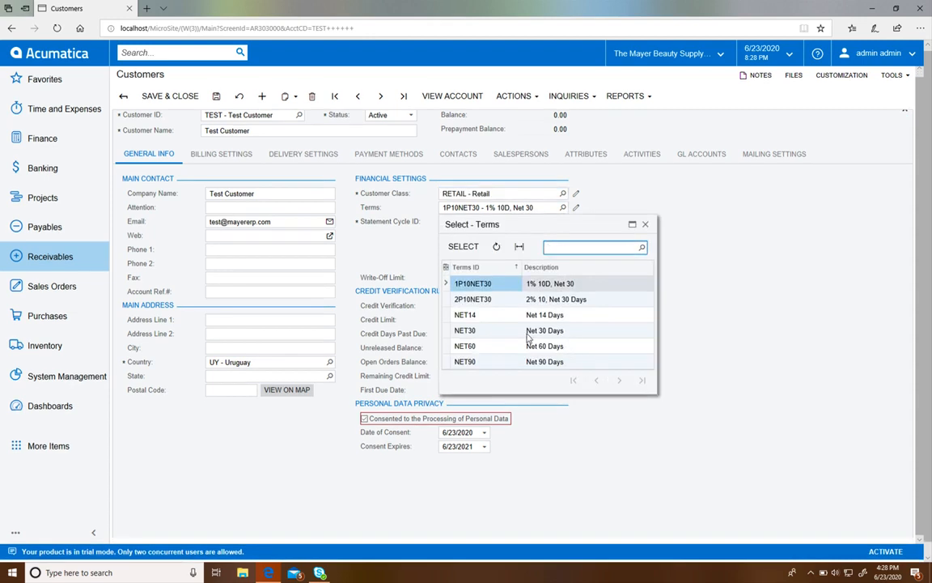
double_click(488, 346)
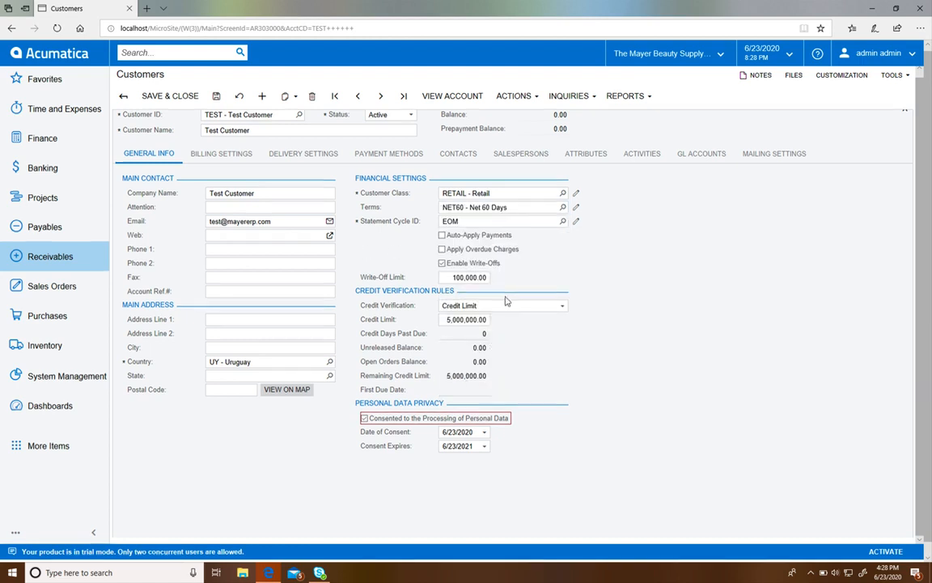
Step: Remove the customer's consent to the processing of personal data and grant it again
scroll(505, 300, down, 1)
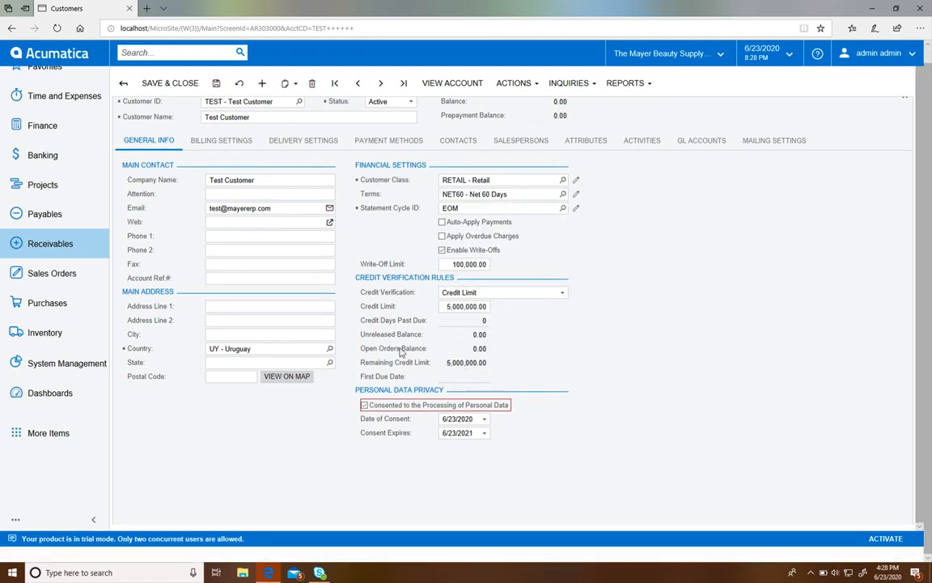
click(364, 406)
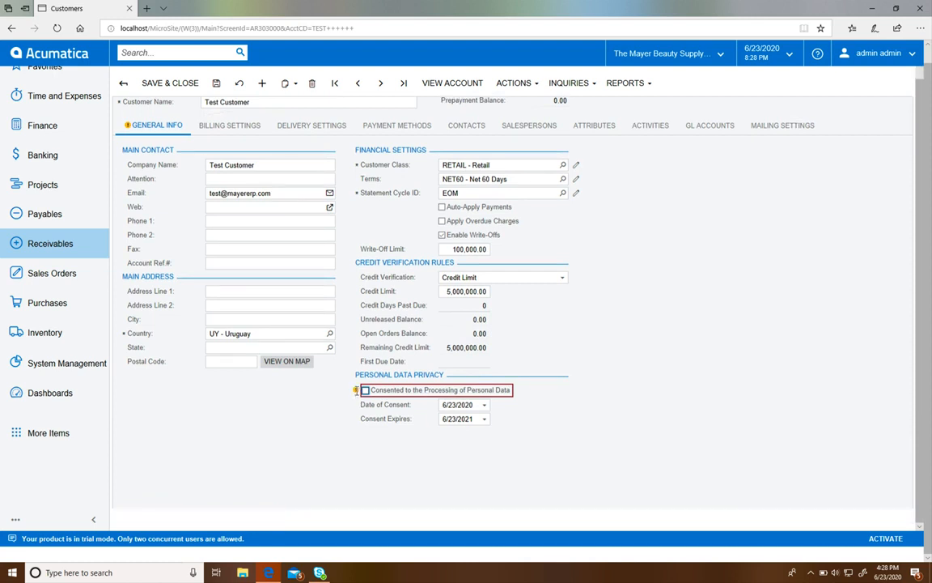
click(365, 390)
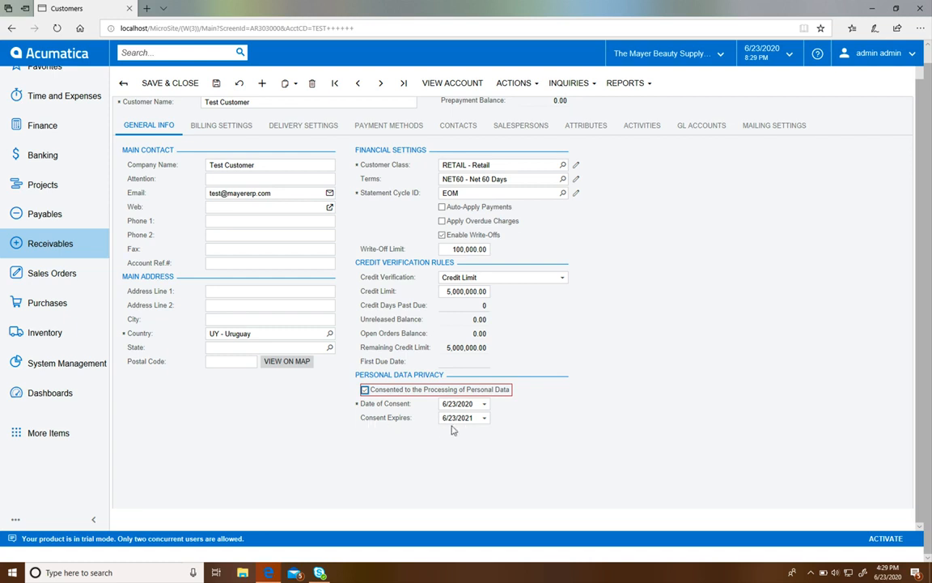
Step: Try 2022 as the year of the consent expiry date, and pick June 23, 2021 instead
click(483, 417)
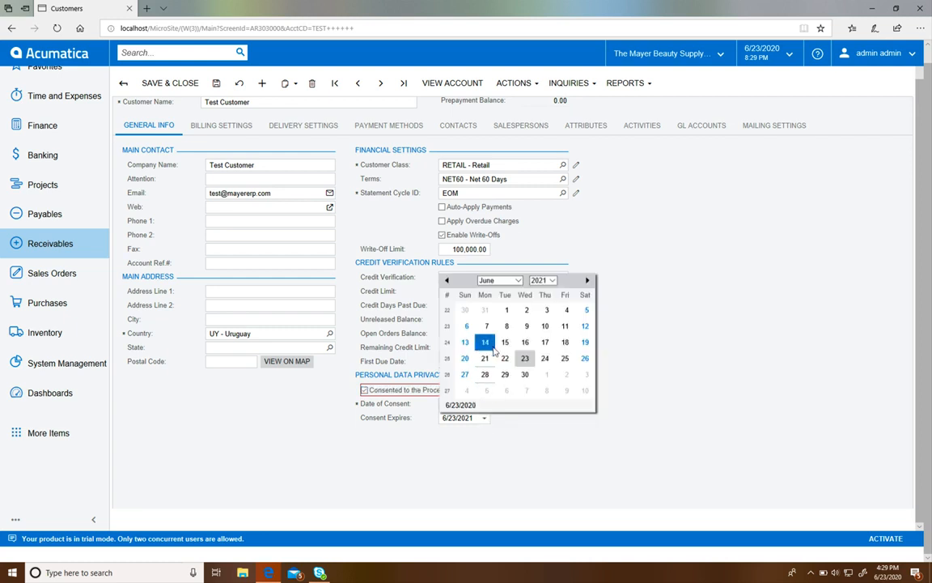
click(542, 281)
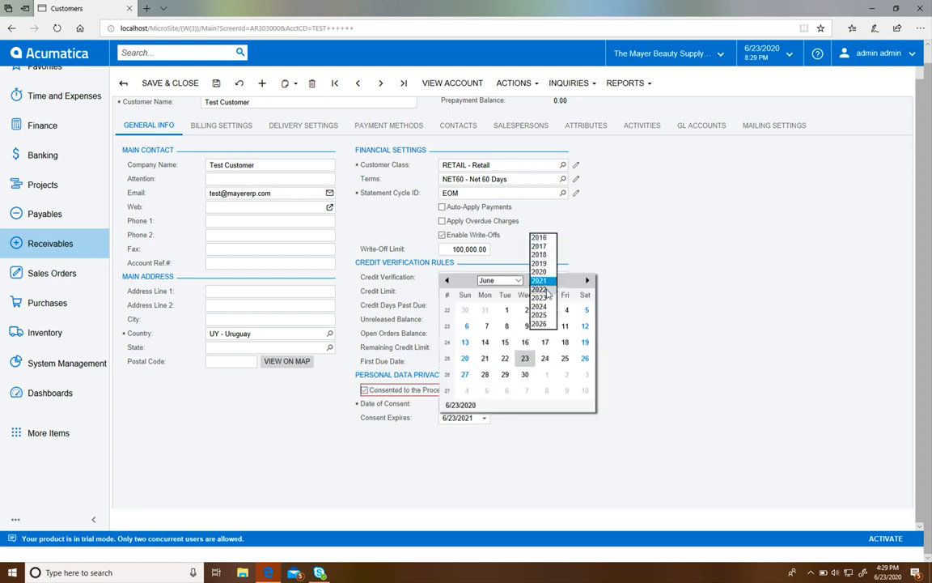
click(542, 290)
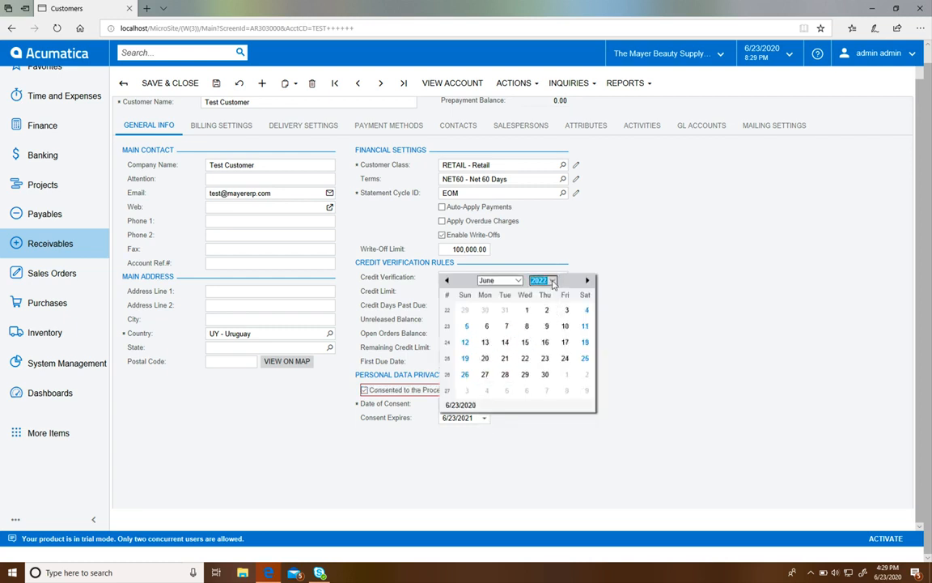
click(551, 281)
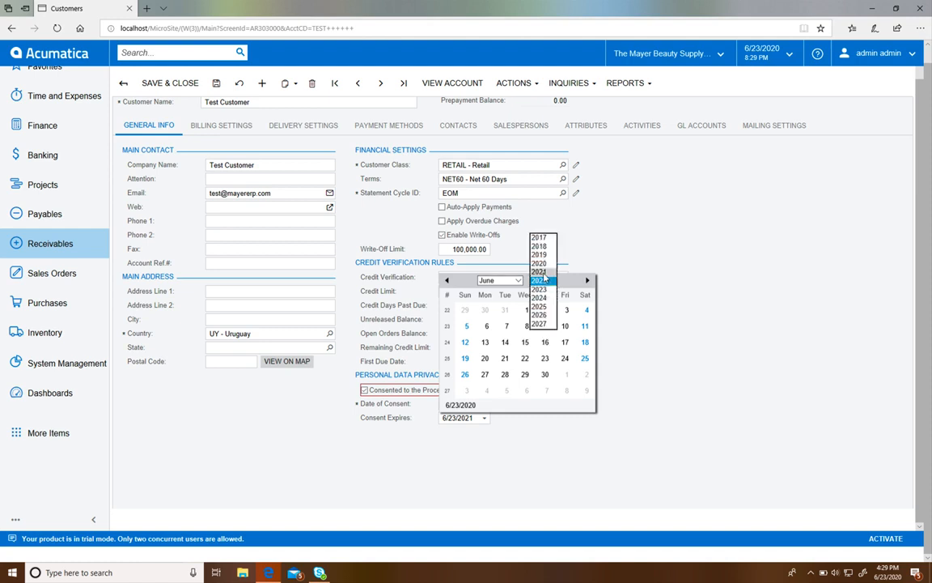
click(543, 273)
click(525, 358)
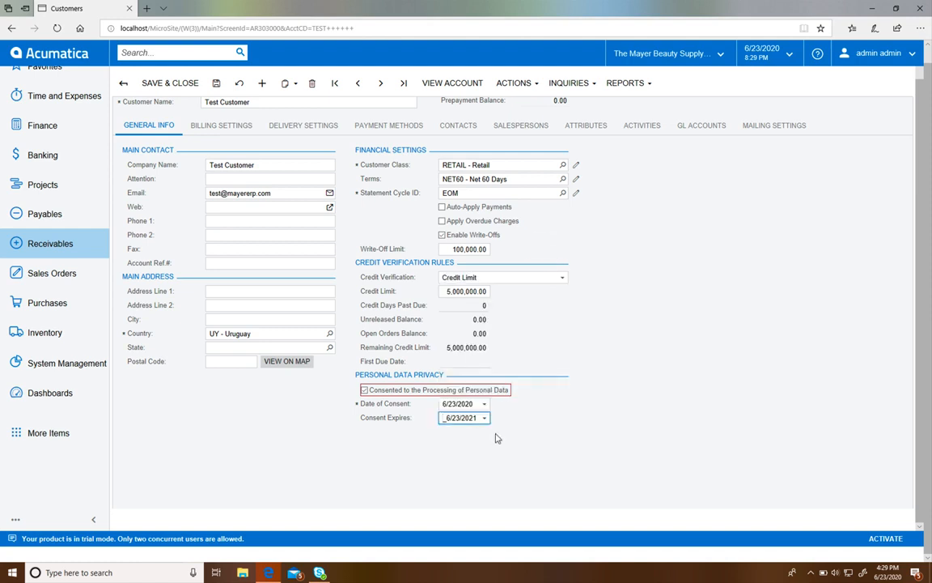
Step: Open the billing settings, turn off Same as Main for the bill-to address, and turn it back on
scroll(495, 437, up, 2)
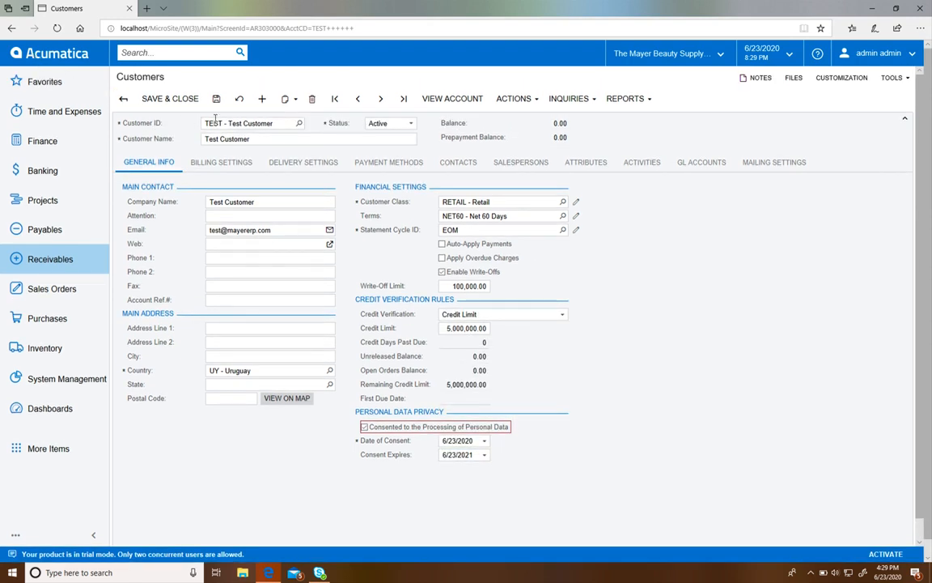
click(207, 162)
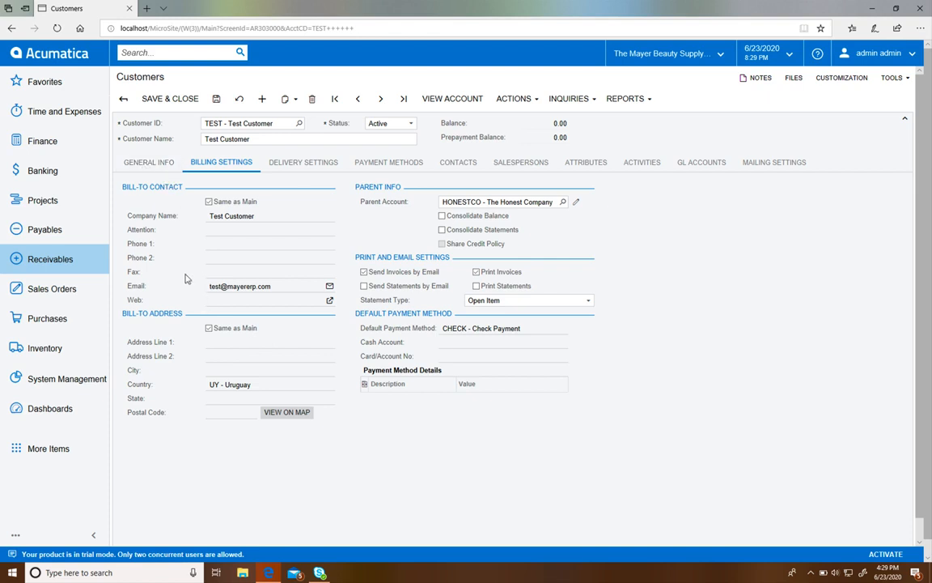
click(209, 328)
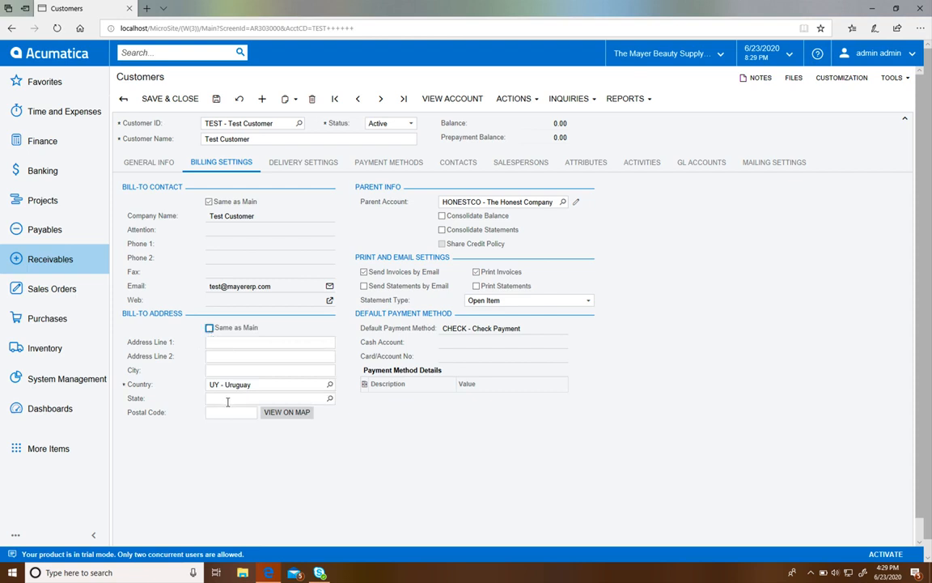
click(209, 328)
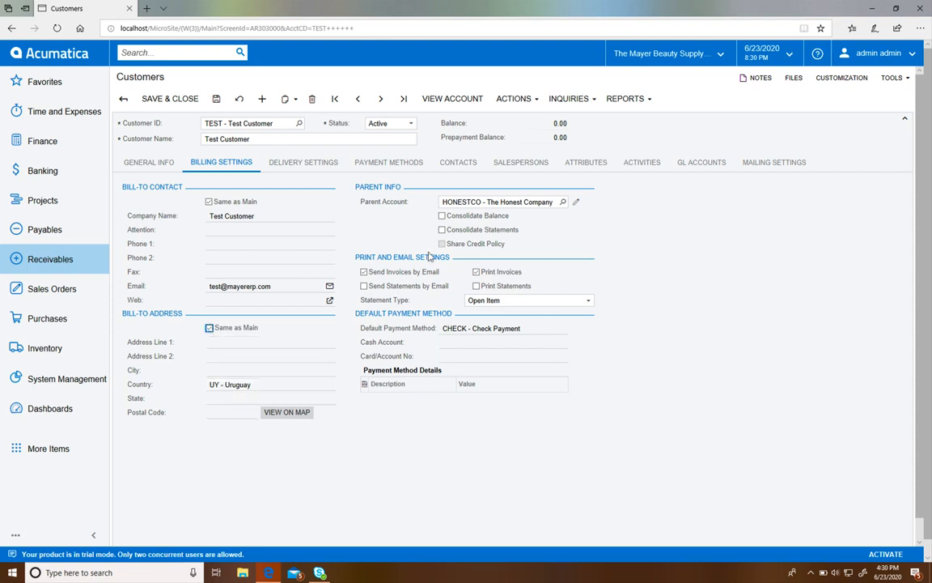
Step: Set the parent account to LOREALUS - L'Oreal USA, Inc. and review the print, email and default payment settings
click(563, 202)
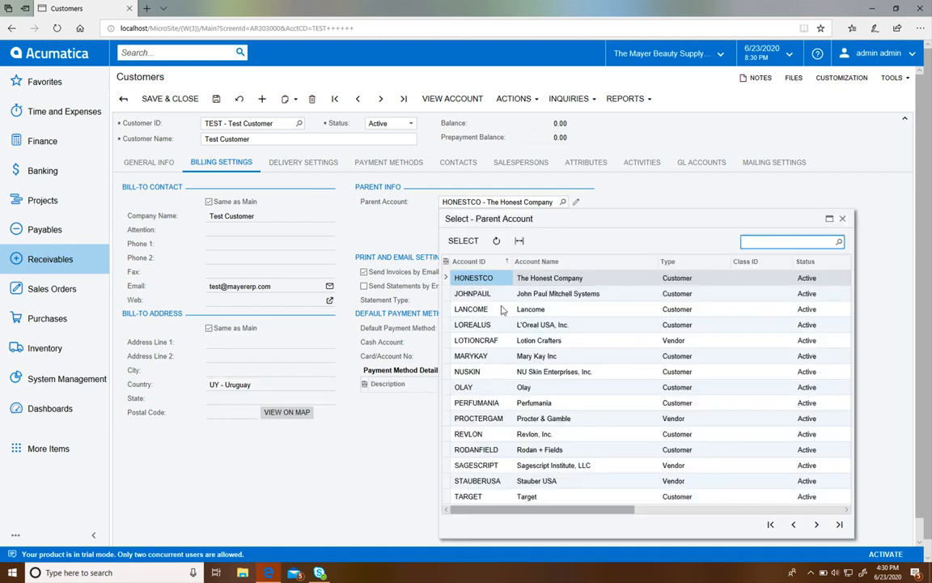
double_click(489, 331)
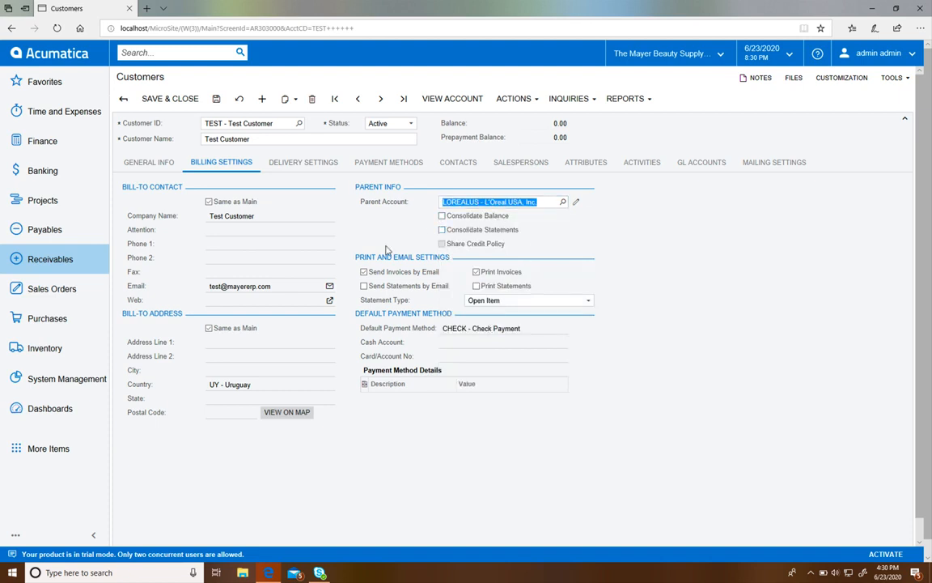
scroll(386, 251, down, 1)
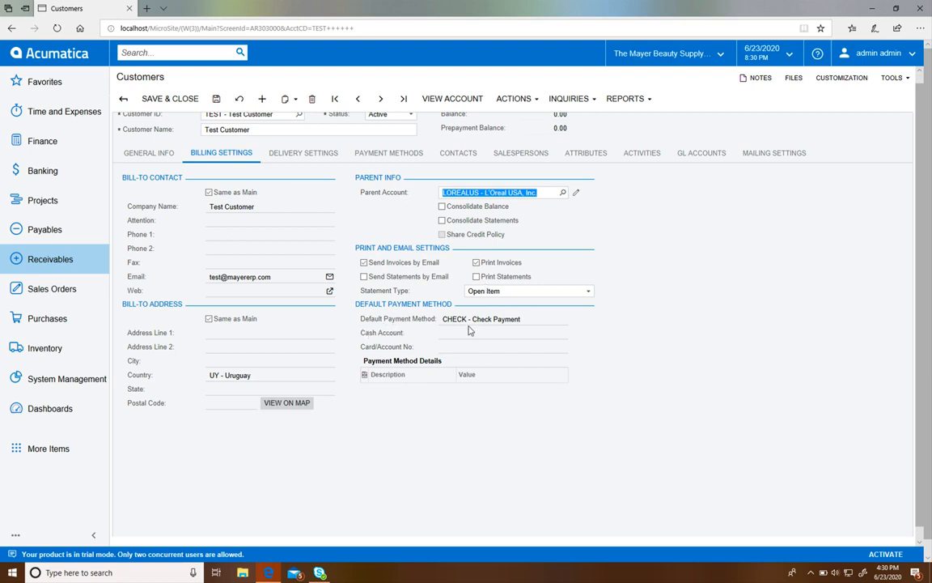
scroll(448, 331, up, 1)
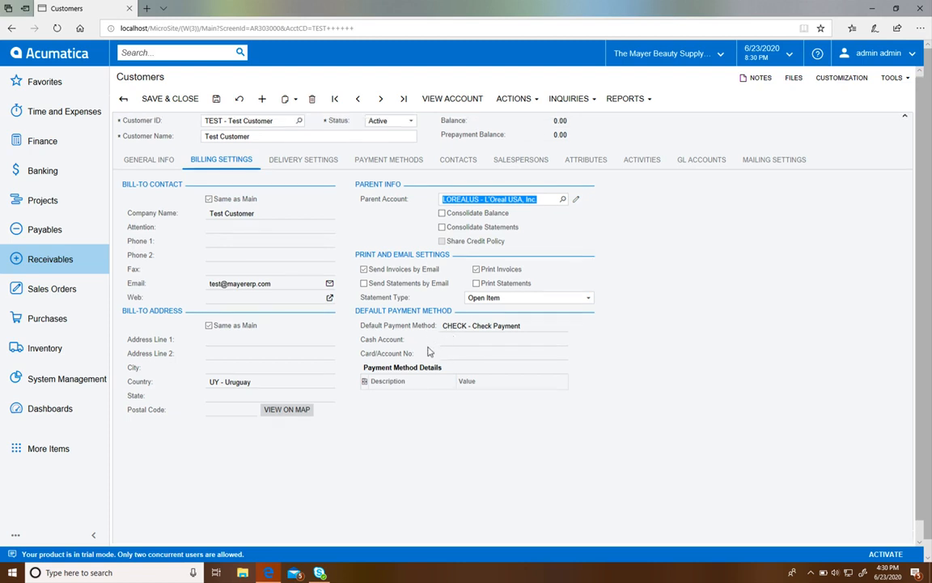
Step: Open the delivery settings, turn off Same as Main for the shipping contact, and turn it back on
click(315, 161)
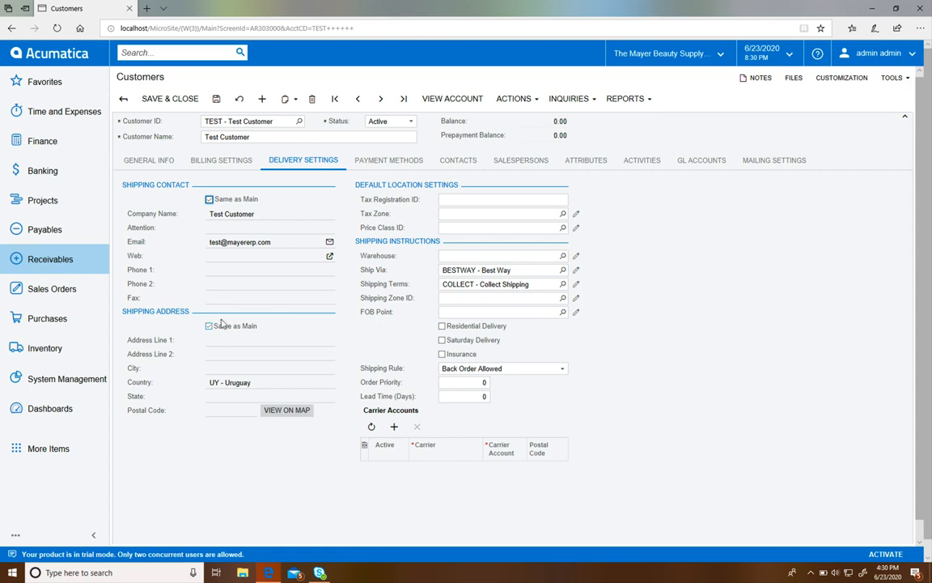
click(209, 200)
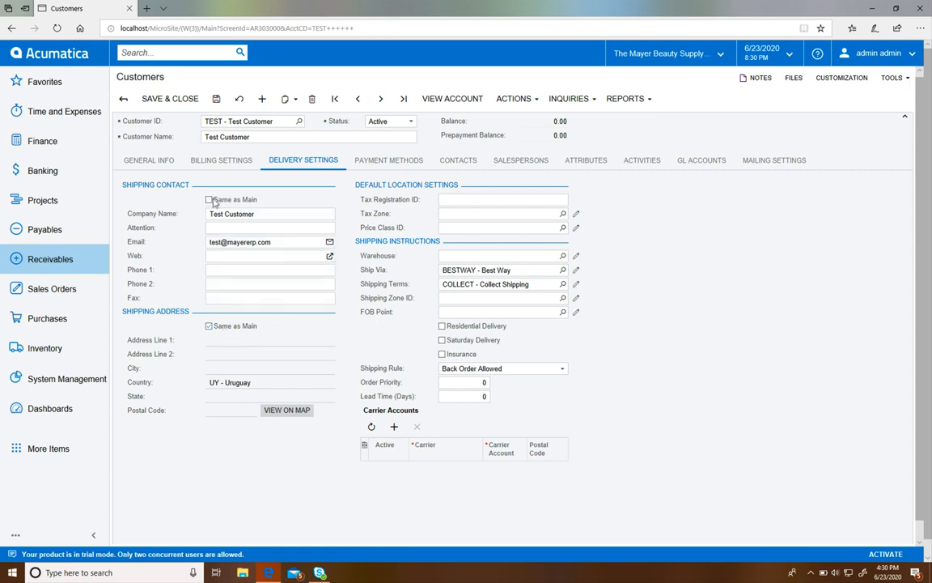
click(210, 199)
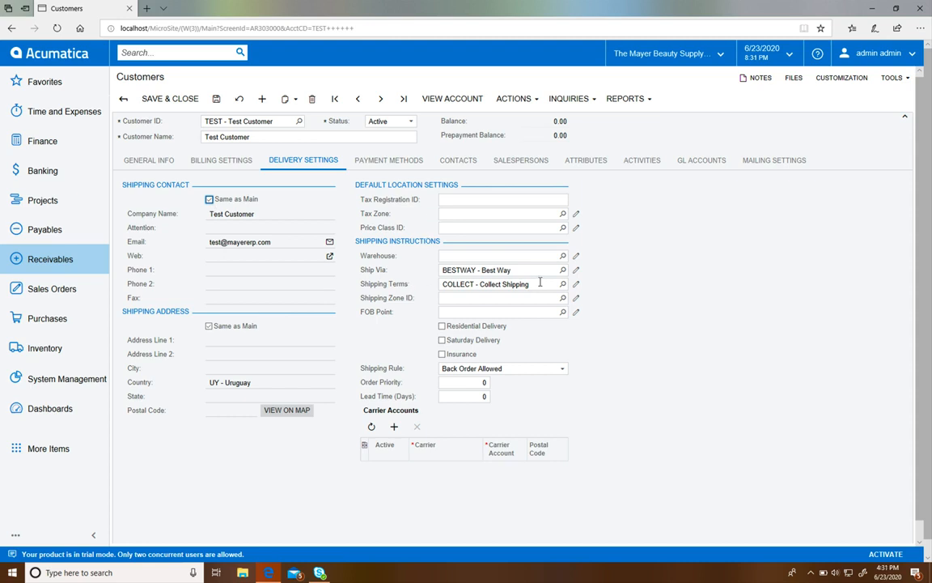
Step: Set Ship Via to FEDEX2 - FedEx Two Day and the shipping terms to FLATRATE in the delivery settings
click(562, 270)
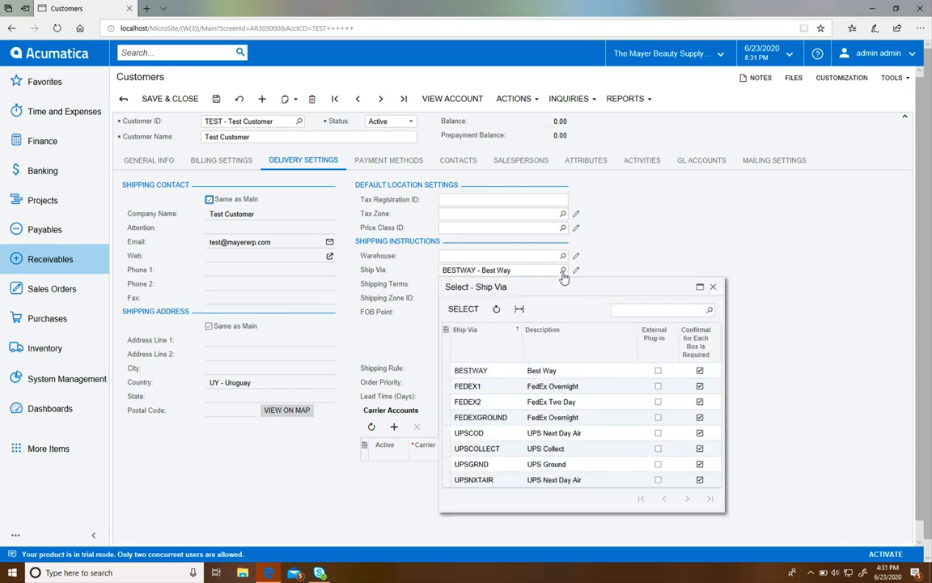
double_click(511, 402)
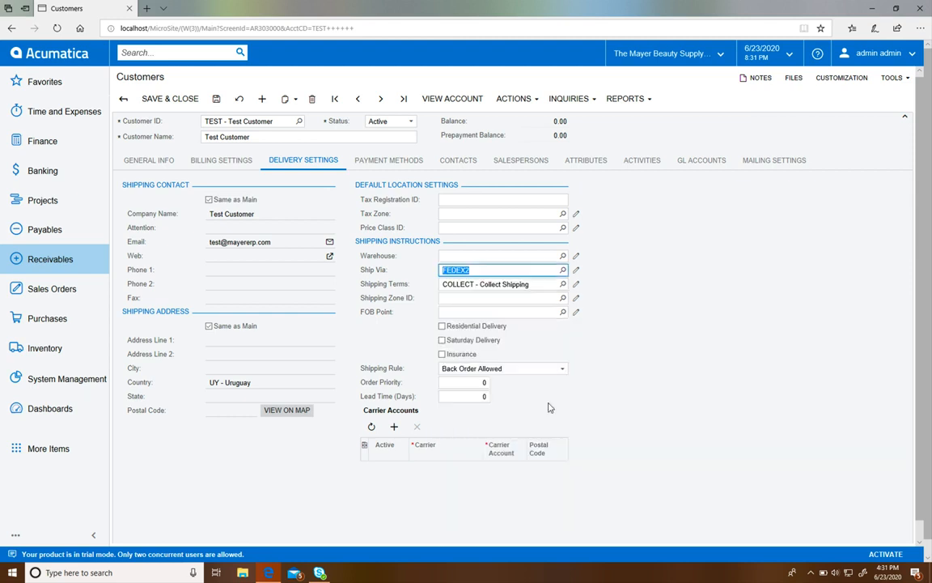
click(563, 284)
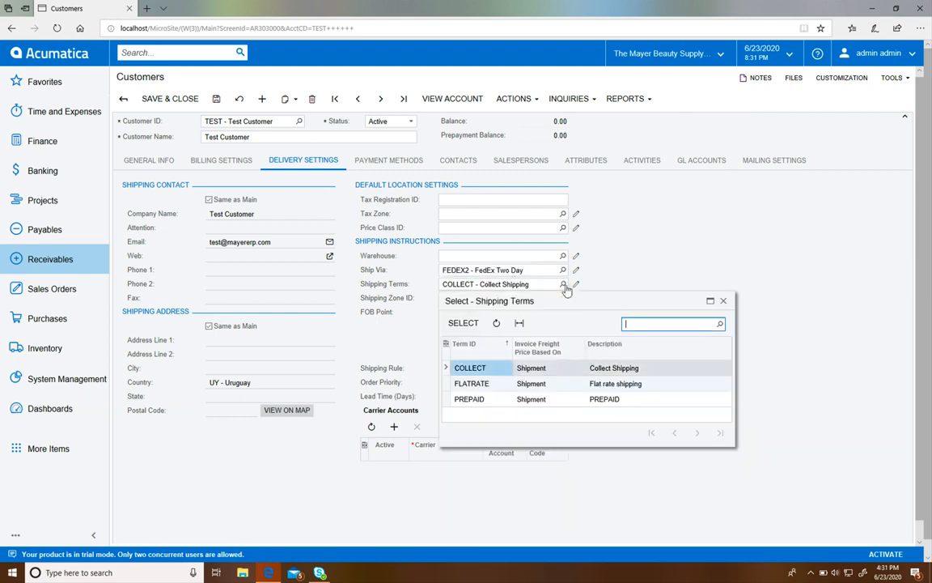
double_click(470, 385)
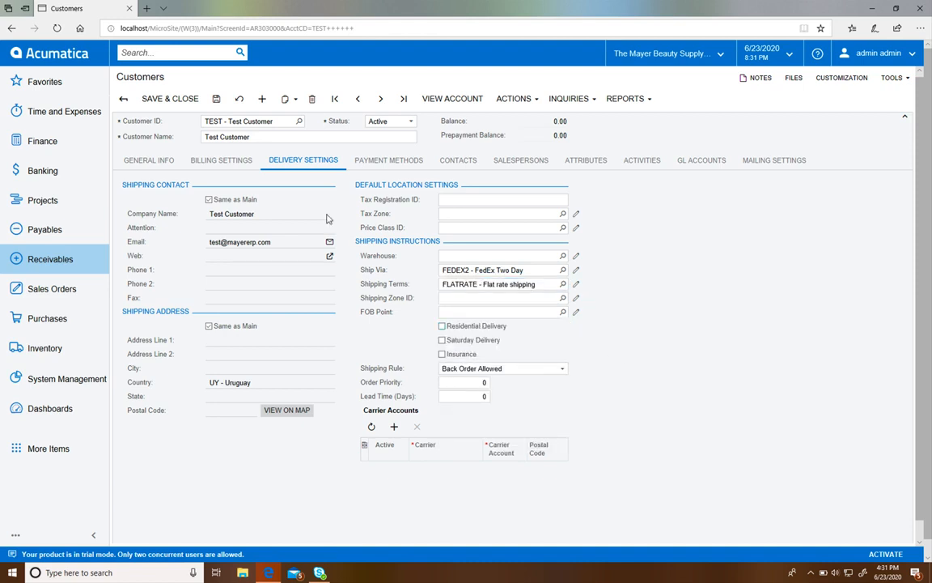
Step: Make CREDITCARD the default in the customer's payment methods
click(363, 163)
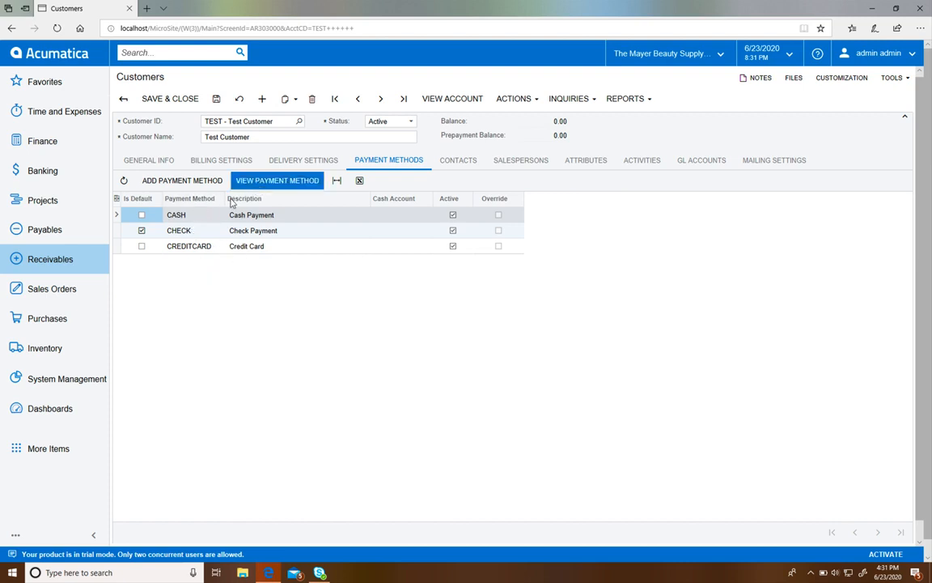
click(190, 218)
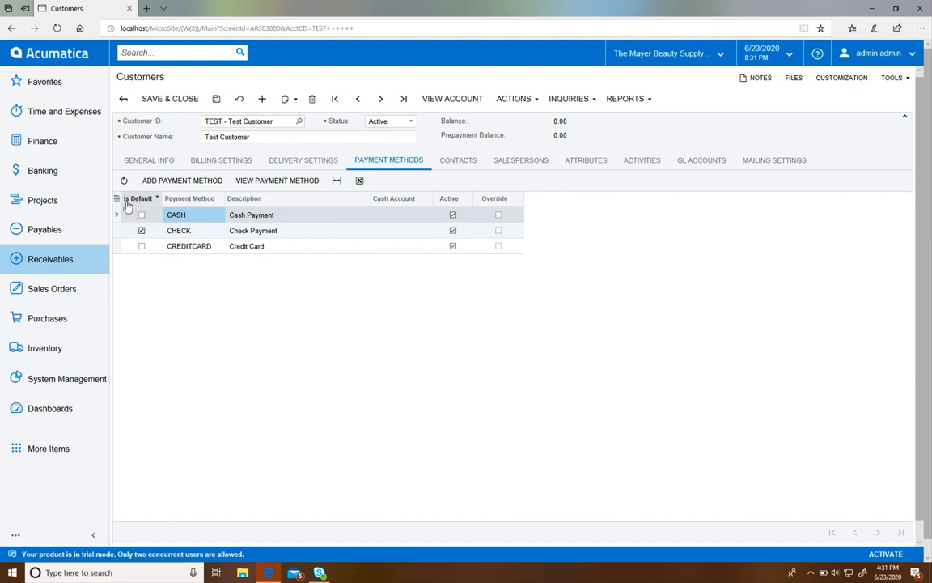
drag(161, 200, 166, 199)
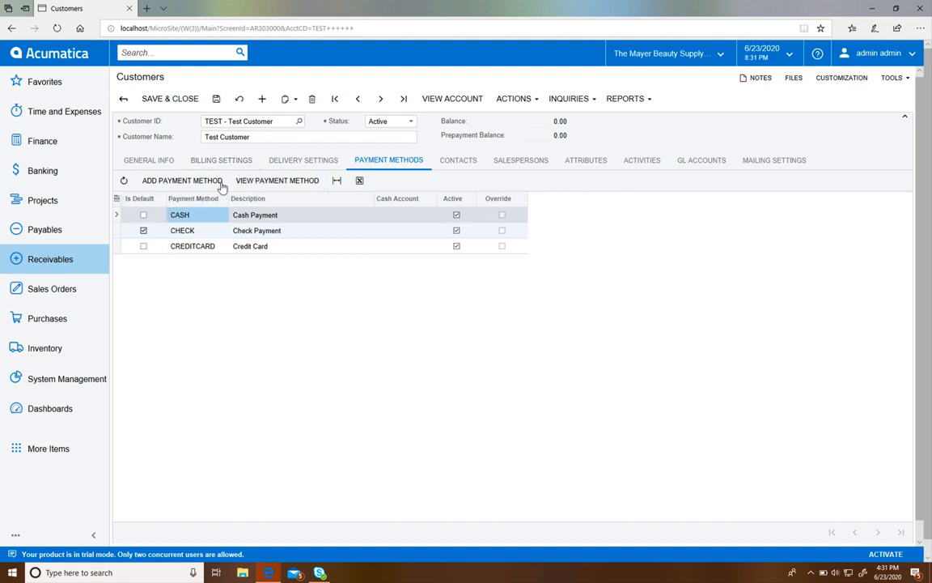
click(143, 246)
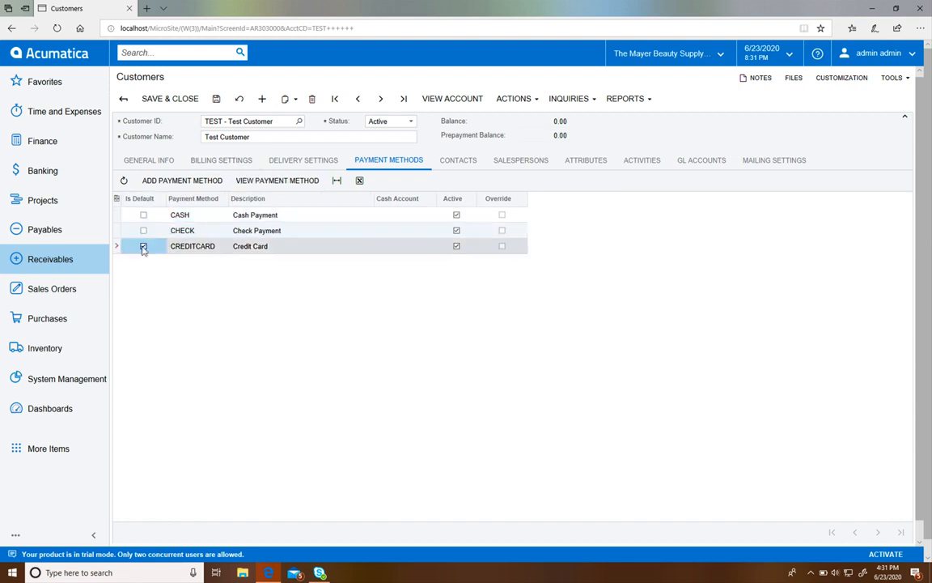
Step: Check the default payment method in the billing settings and make CHECK the default payment method again
click(214, 159)
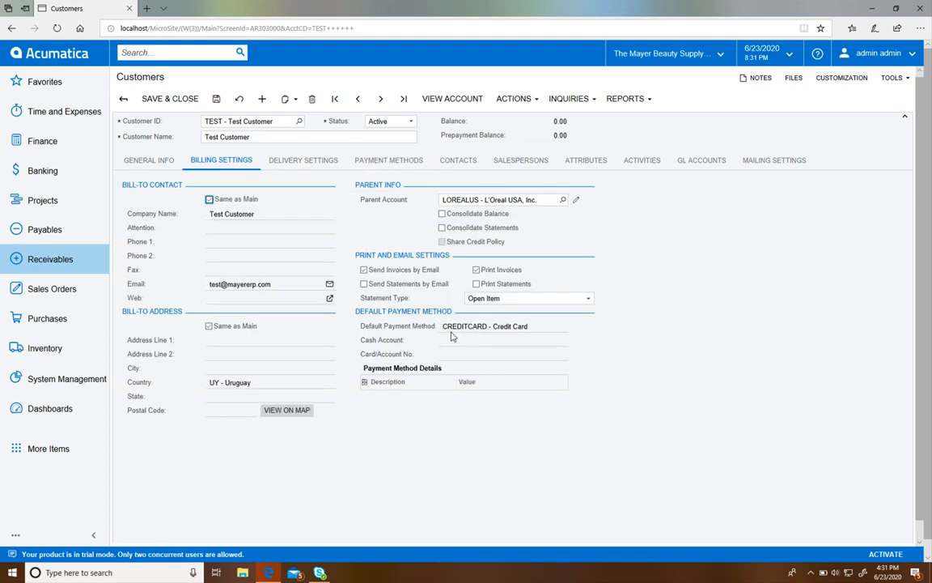
click(386, 159)
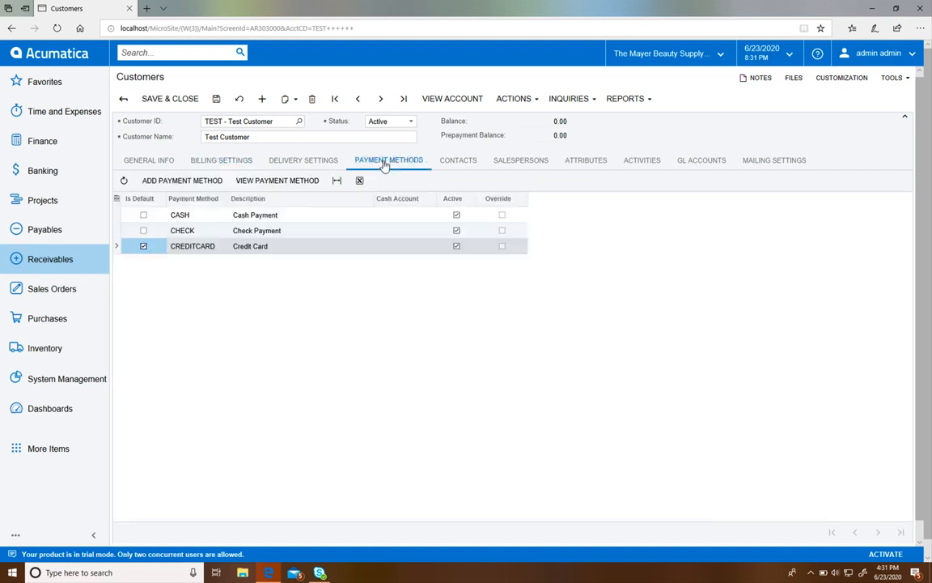
click(144, 231)
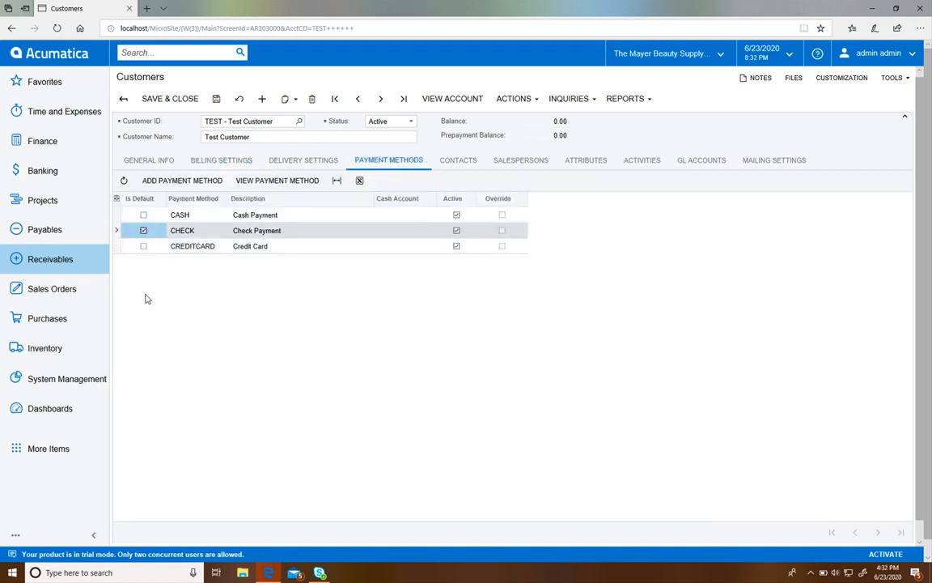
Step: Start adding a contact for the customer, saving the pending changes, and close the blank contact form without entering anything
click(455, 159)
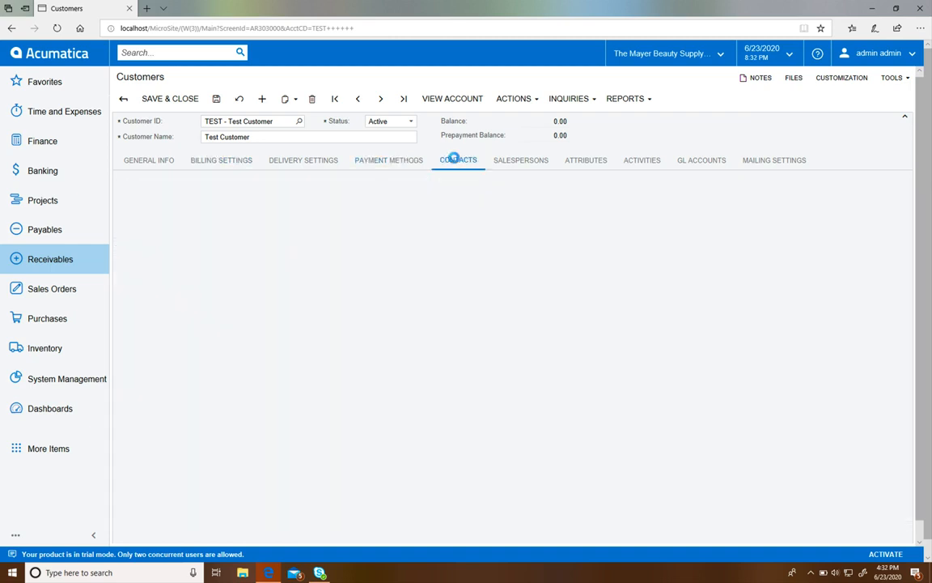
click(165, 181)
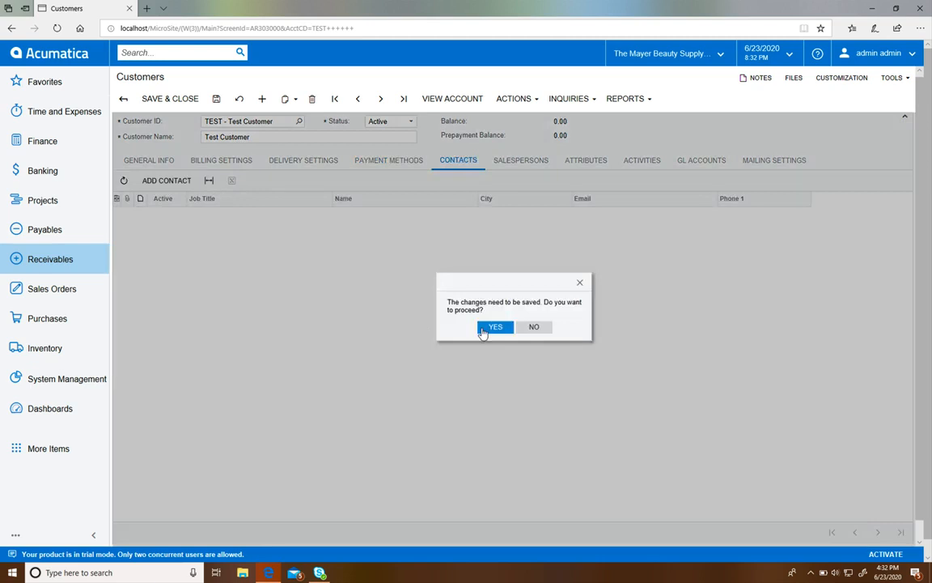
click(493, 327)
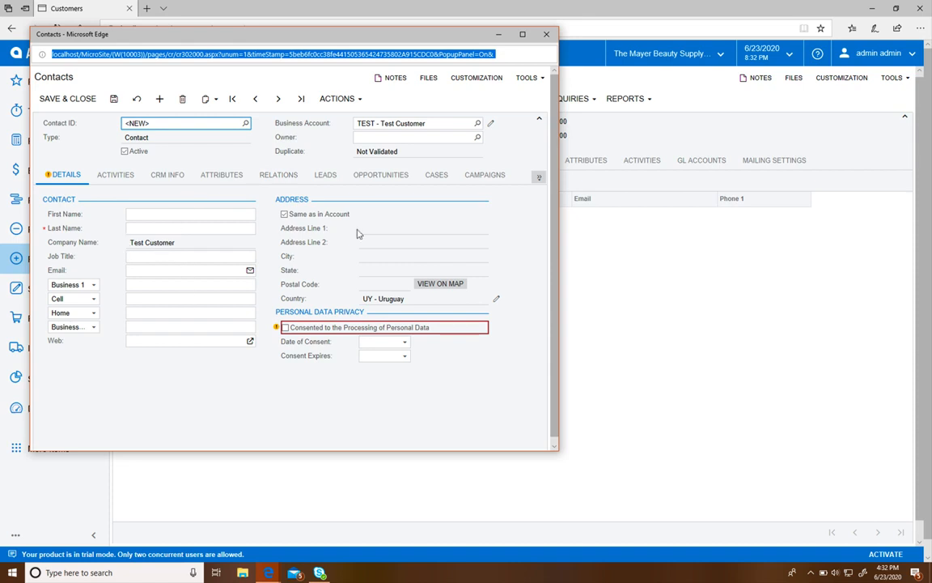
click(547, 34)
click(211, 286)
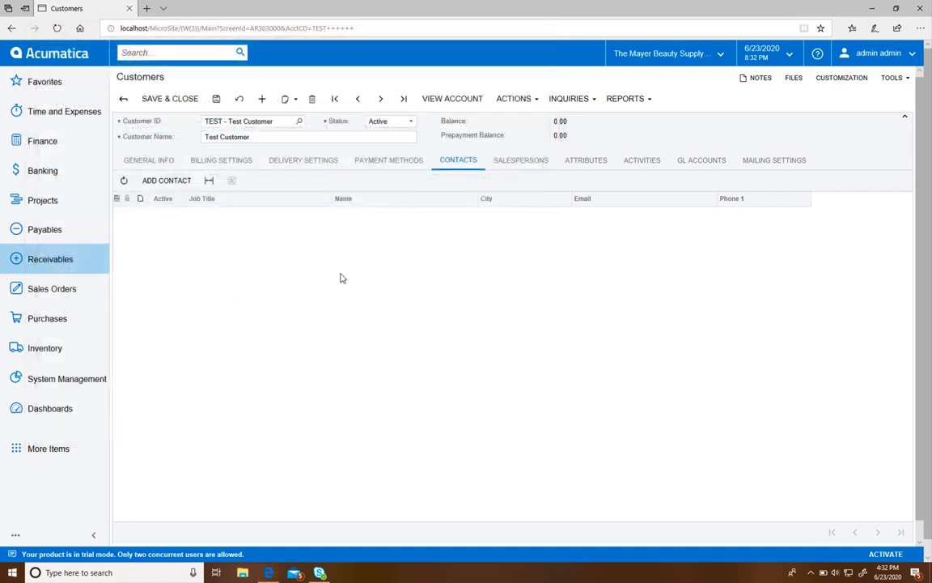
Step: Remove the non-default salesperson with the 2.25% commission from the customer's salespersons
click(497, 165)
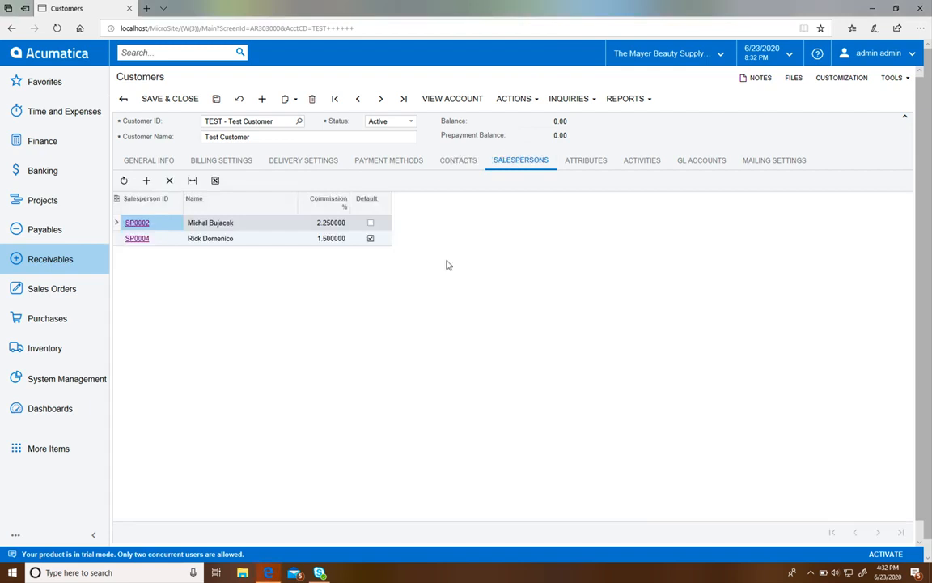
click(226, 241)
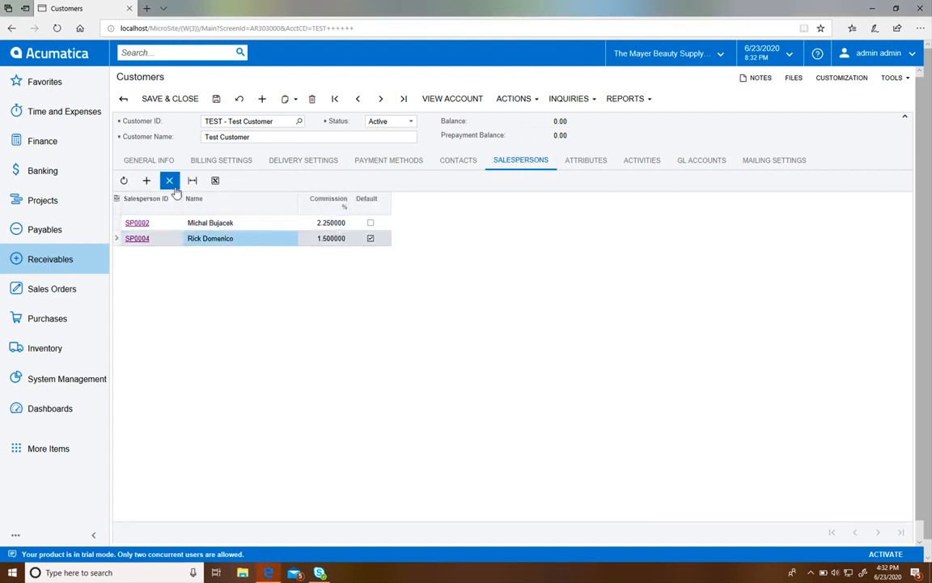
click(237, 227)
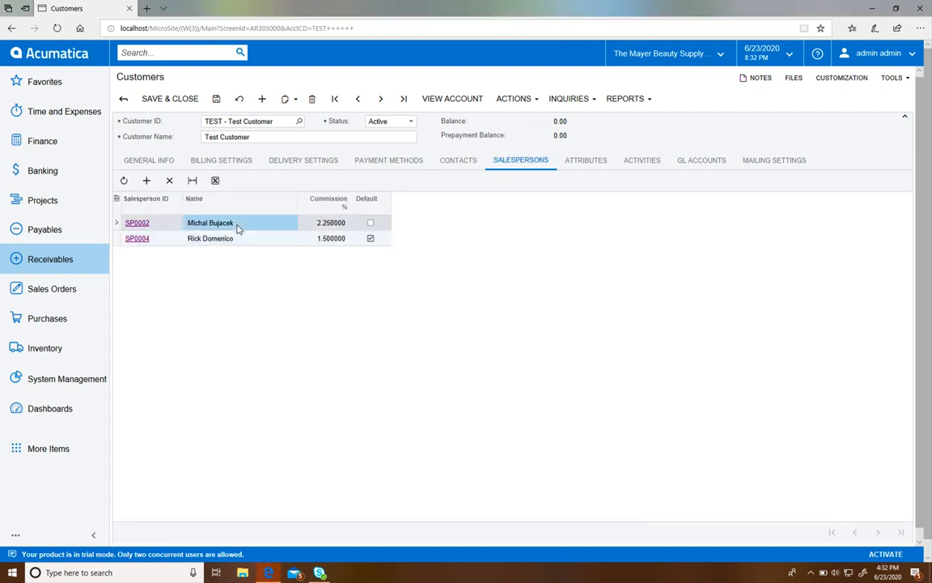
click(169, 179)
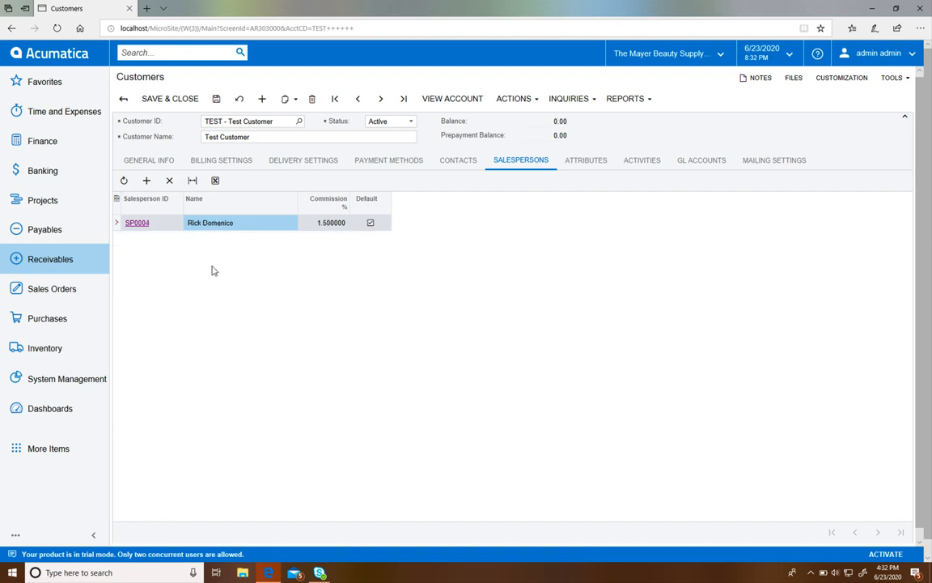
Step: Add salesperson SP0001 to the customer's salespersons, leaving no extra blank row in the list
click(146, 179)
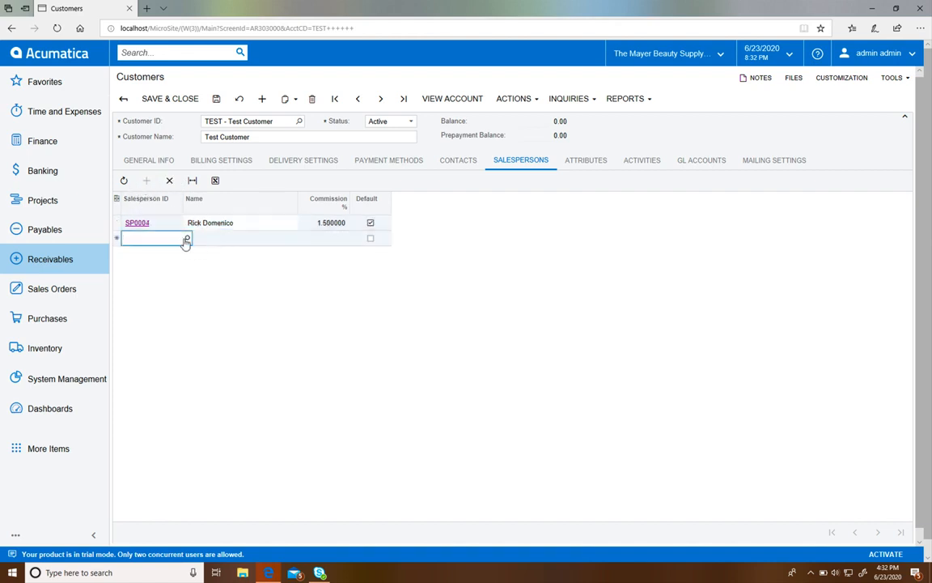
click(186, 239)
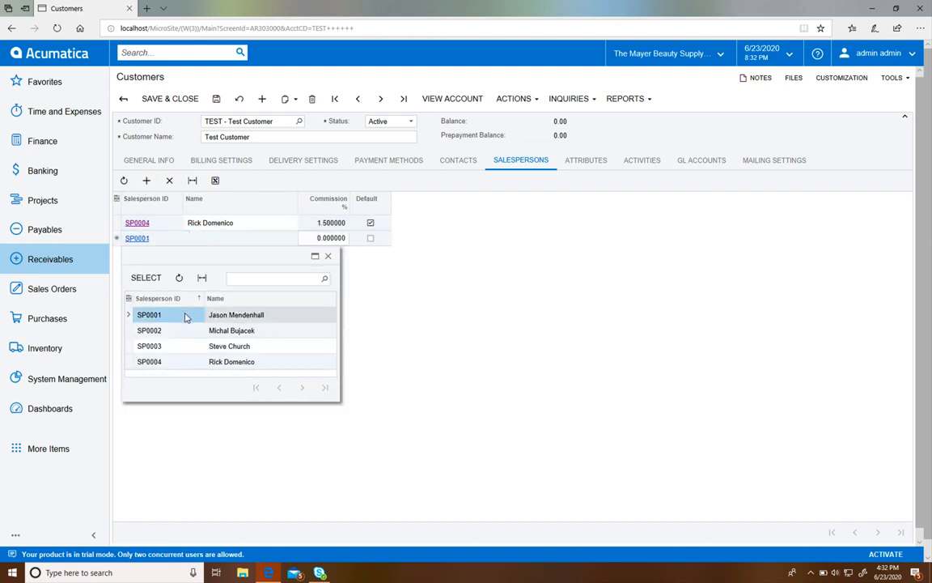
double_click(186, 315)
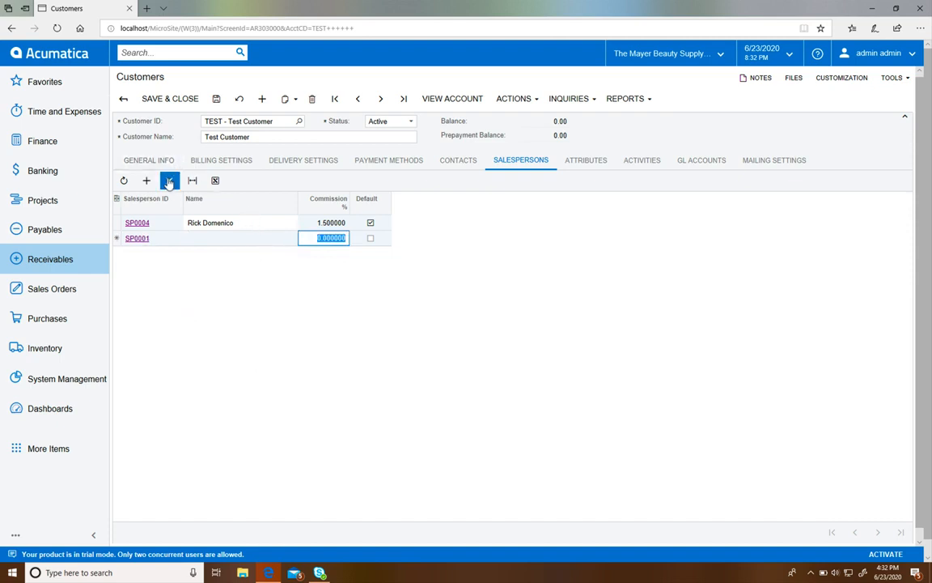
click(146, 180)
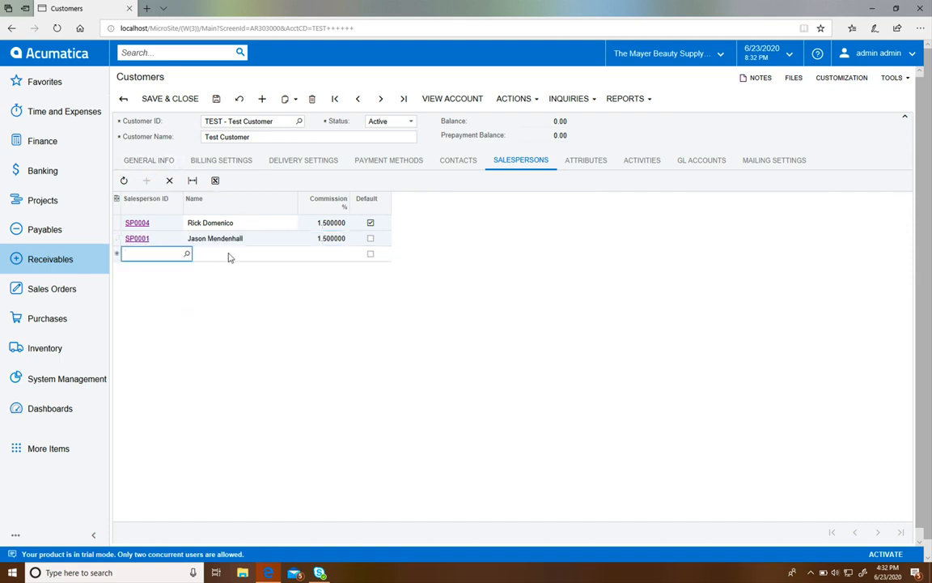
click(362, 308)
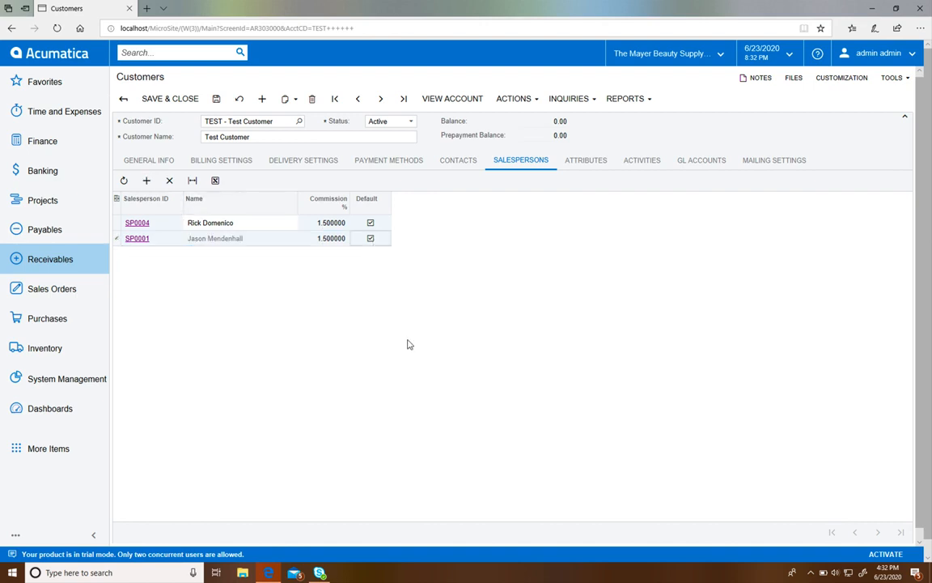
Step: Make SP0001 the customer's default salesperson, accept the row changes, and save the customer record
click(370, 238)
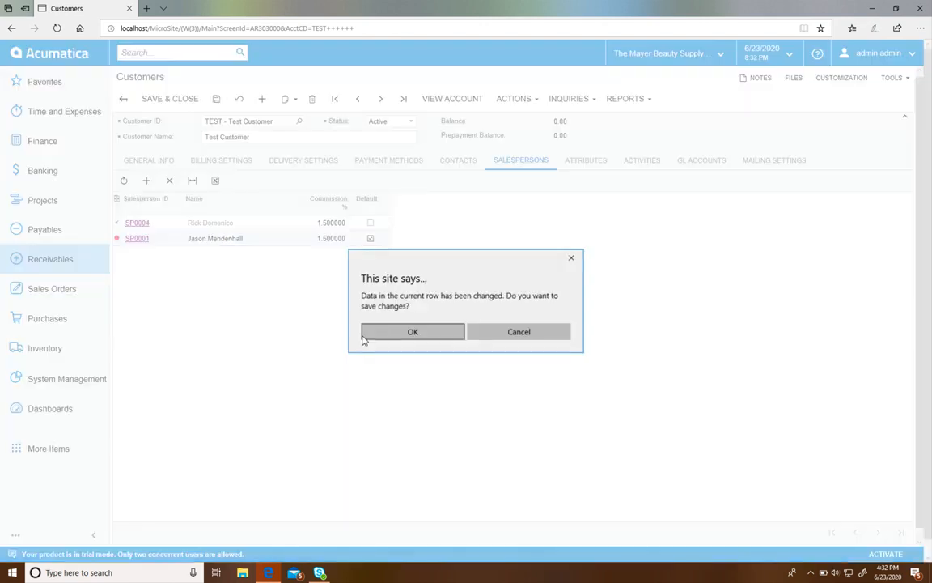
click(406, 336)
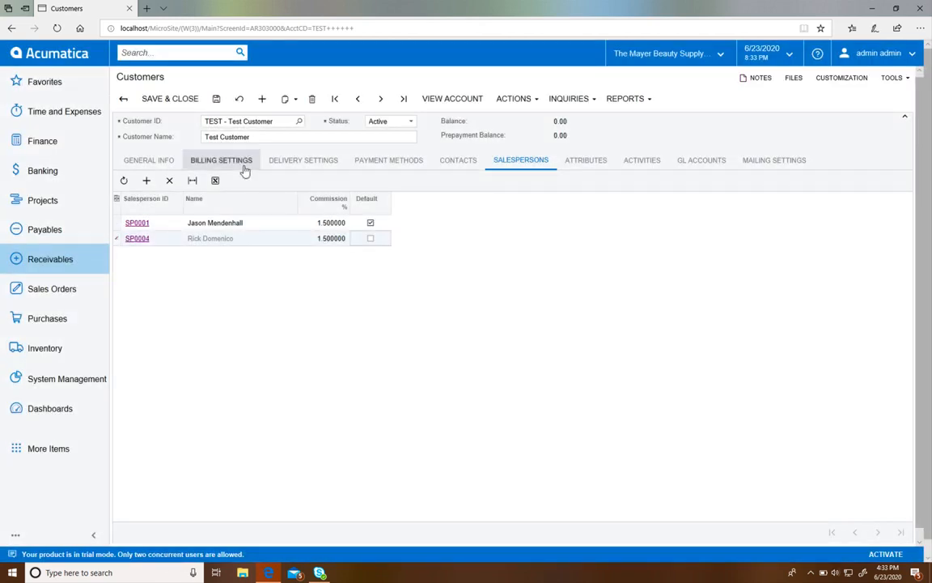
click(216, 98)
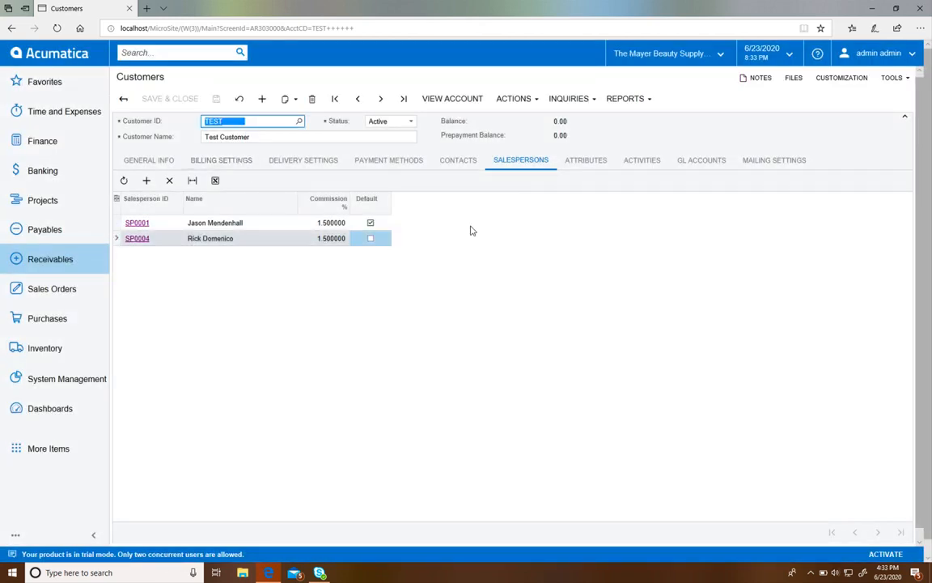
Step: Review the customer's attributes and activities, including the kinds of activity that can be added
click(574, 158)
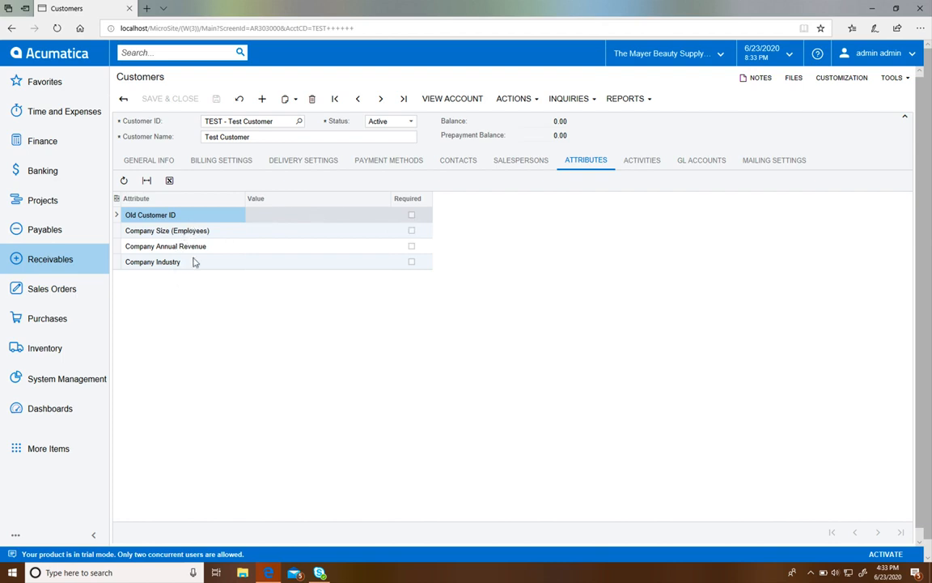
click(639, 161)
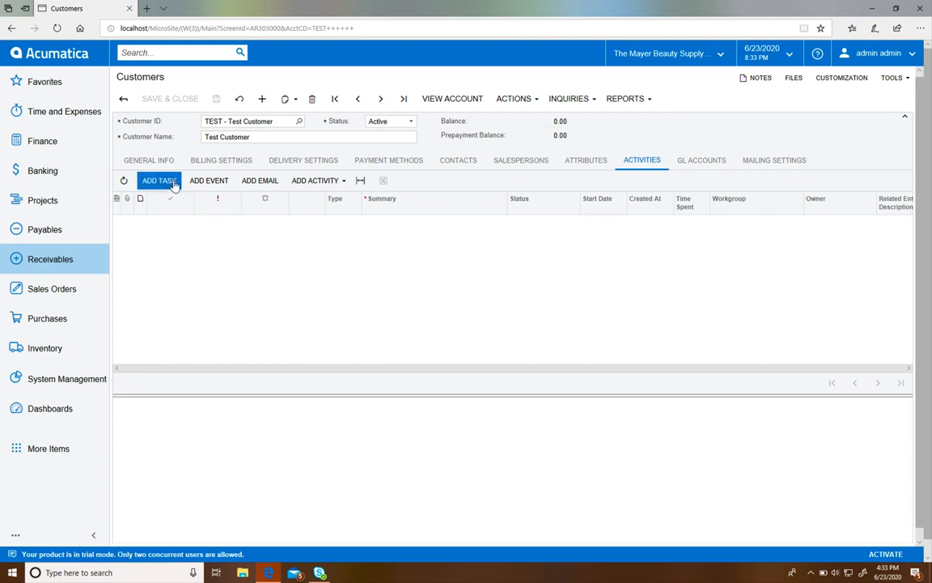
click(327, 185)
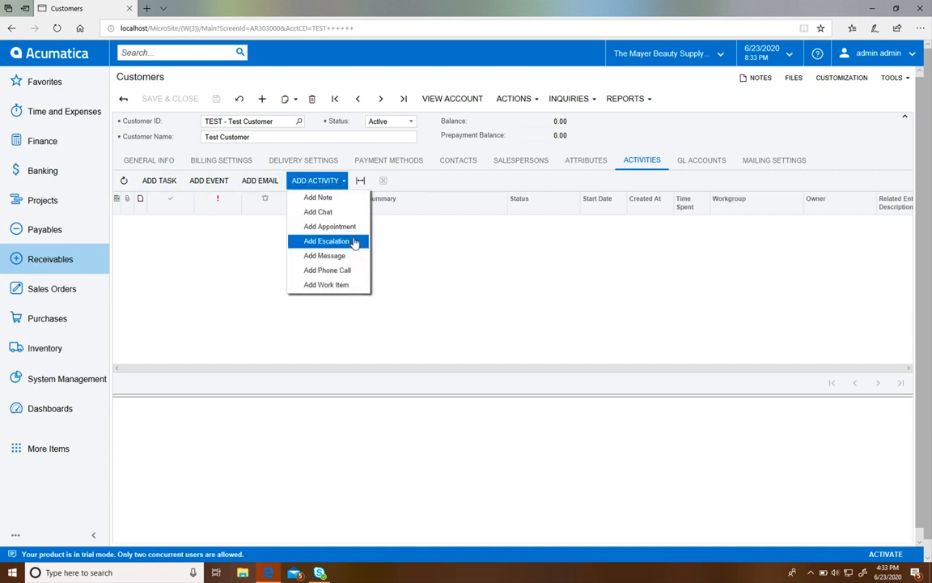
click(222, 237)
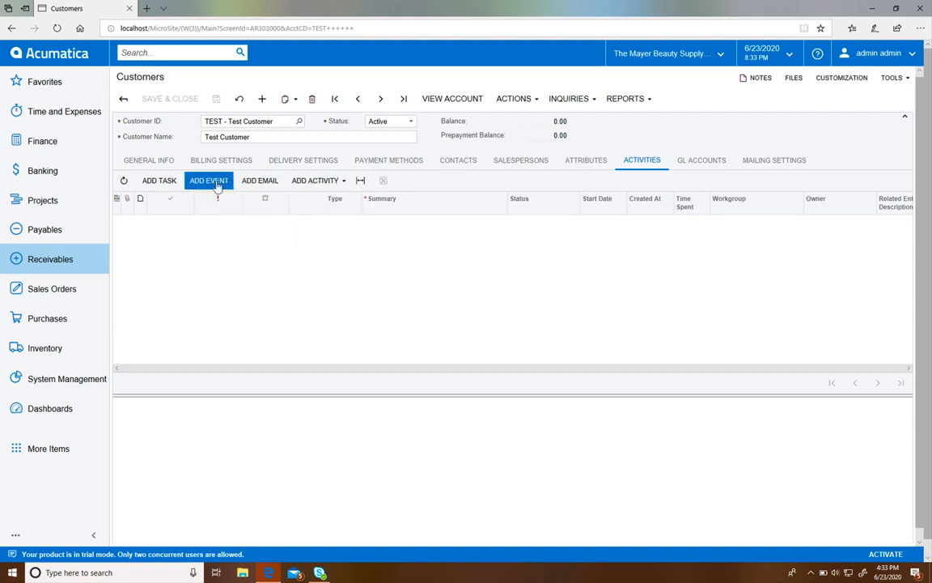
Step: Open a new event for the customer, examine its details and attendee options, and close it without saving
click(216, 182)
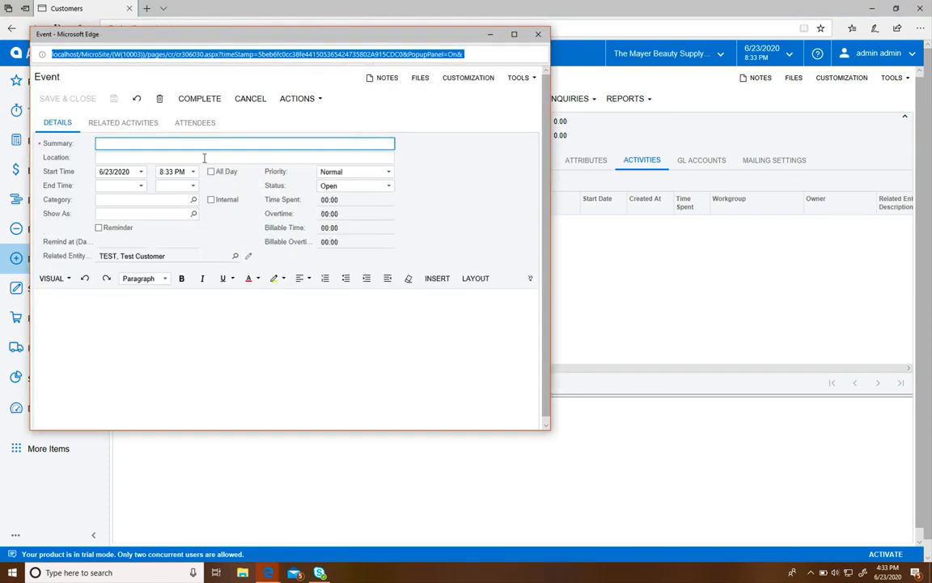
click(107, 144)
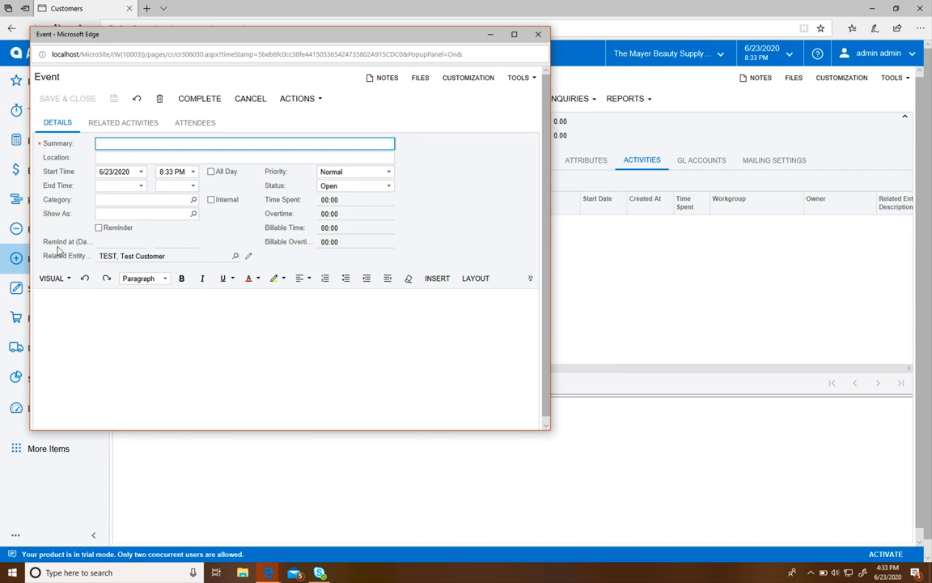
scroll(74, 318, down, 1)
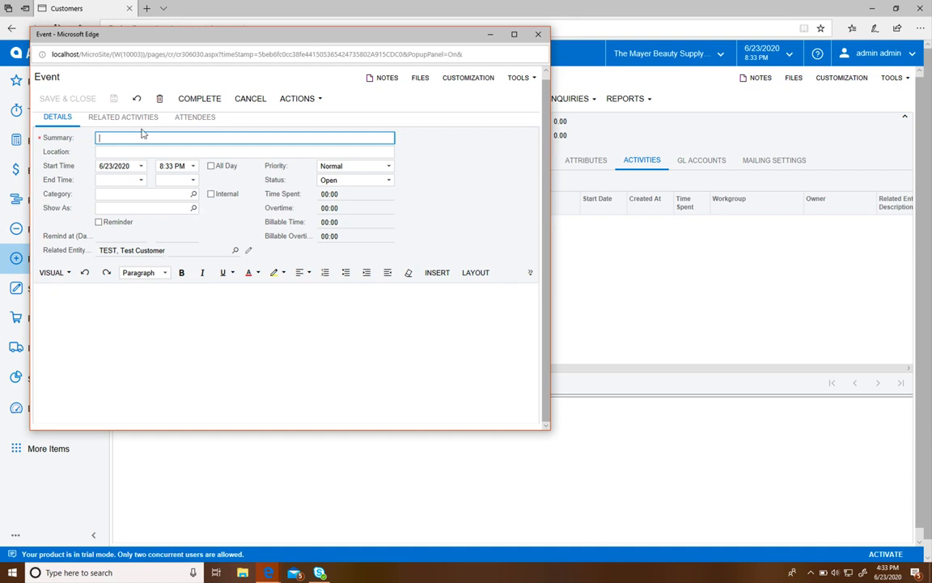
scroll(142, 134, up, 1)
click(192, 127)
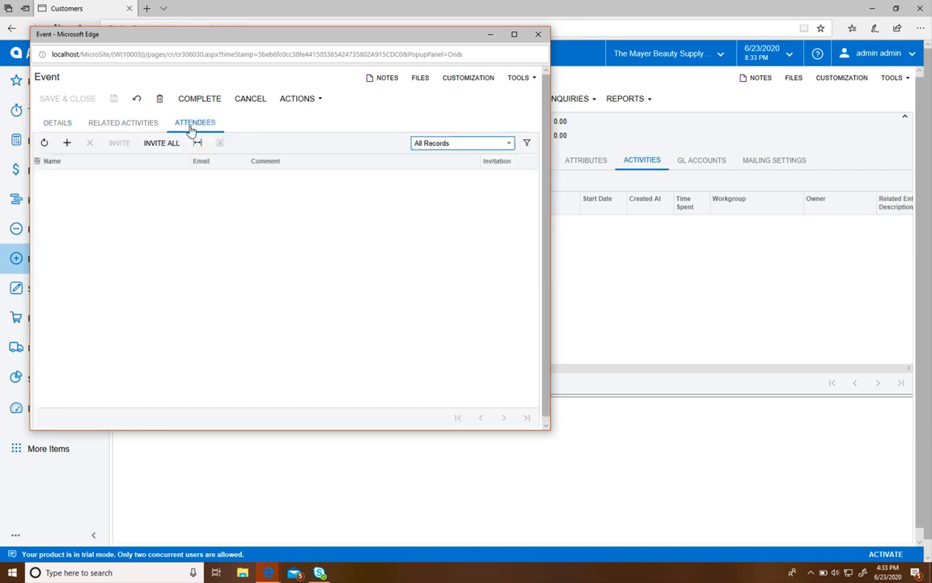
click(67, 144)
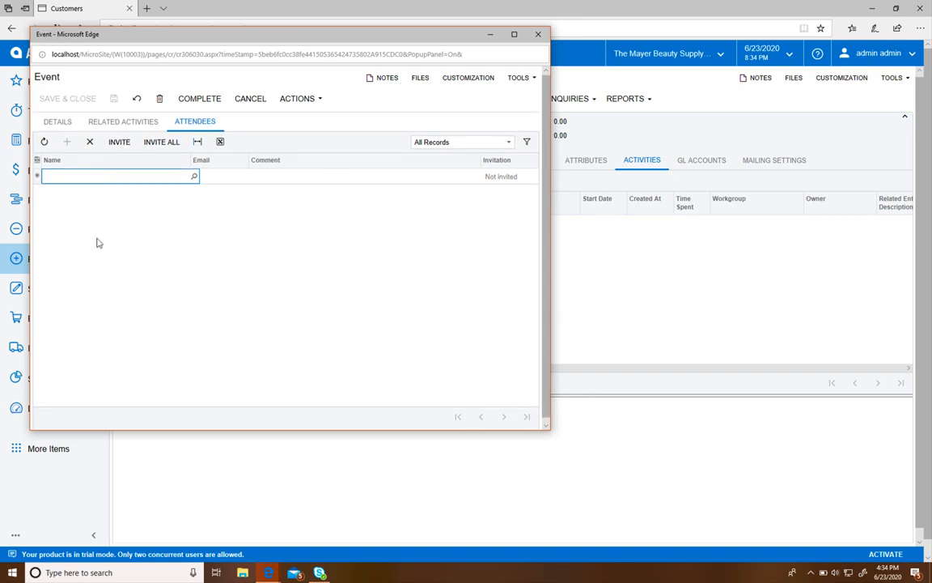
click(161, 143)
click(535, 41)
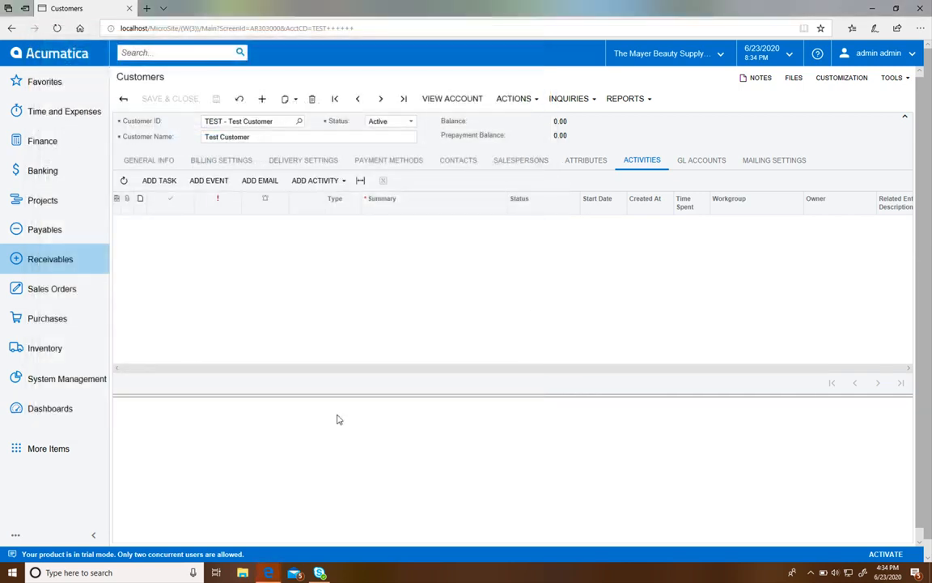
Step: Open a new email activity for the customer, examine its address fields, details and available actions, and close it unsent
click(260, 185)
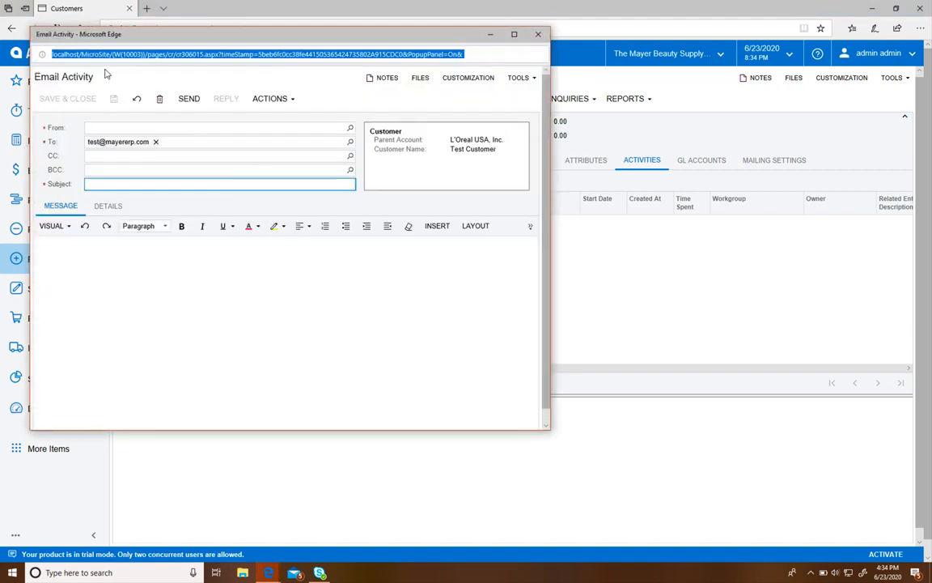
click(110, 128)
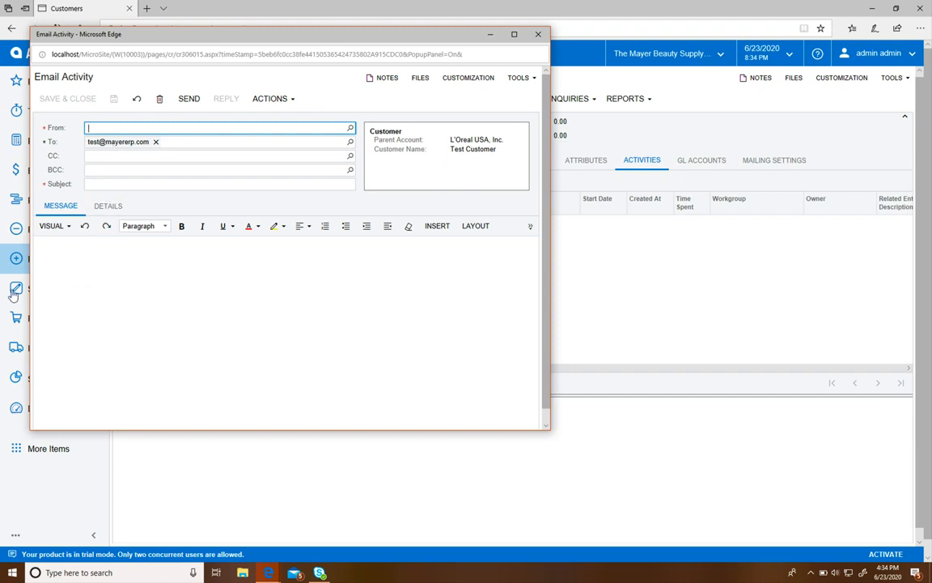
click(114, 208)
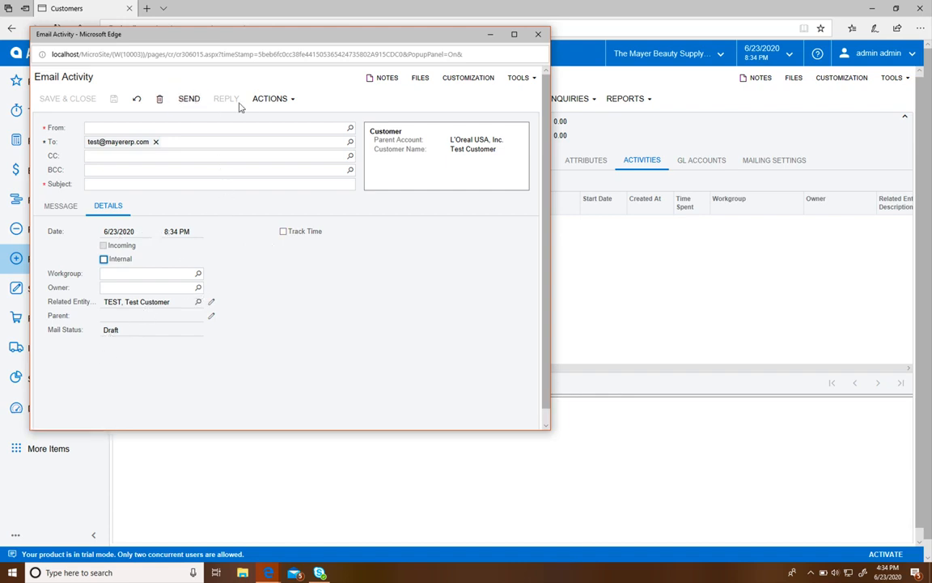
click(270, 98)
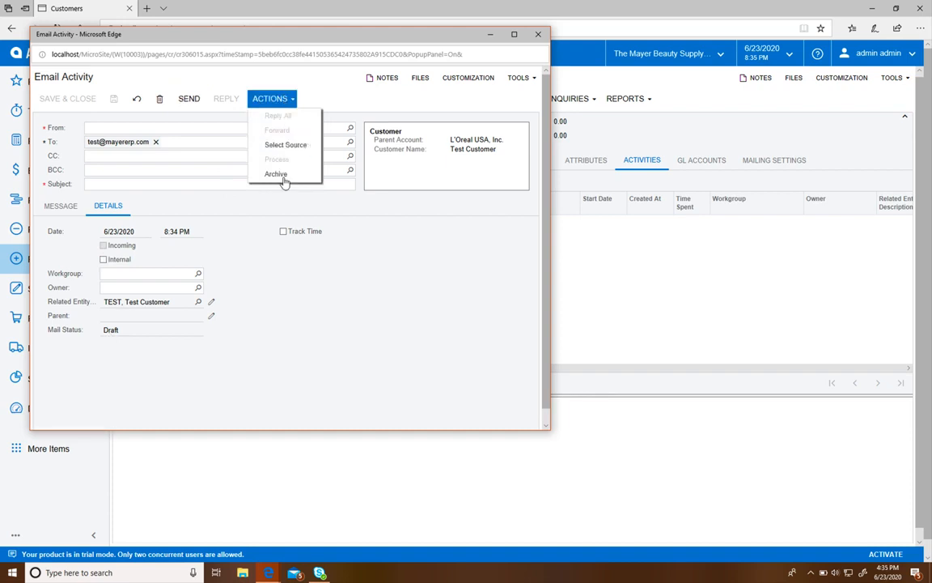
click(269, 99)
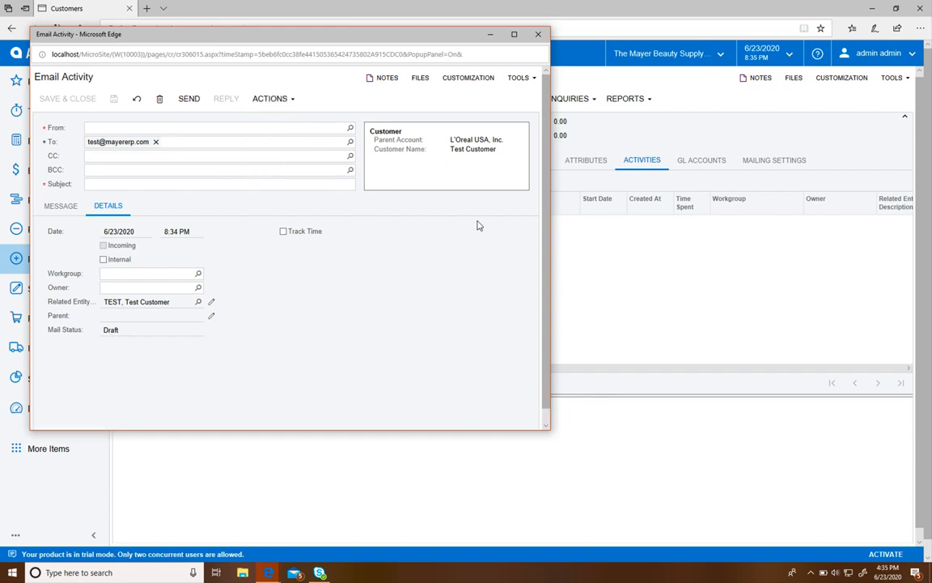
click(537, 34)
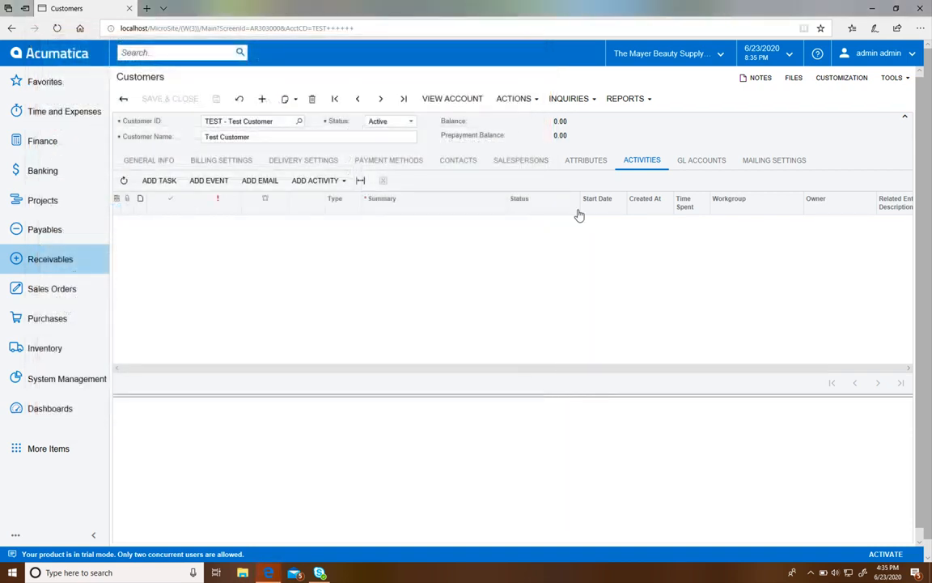
Step: Change the customer's AR account to 11010 - AR Accrual Account, and set it back to 11000 - Accounts Receivable
click(688, 158)
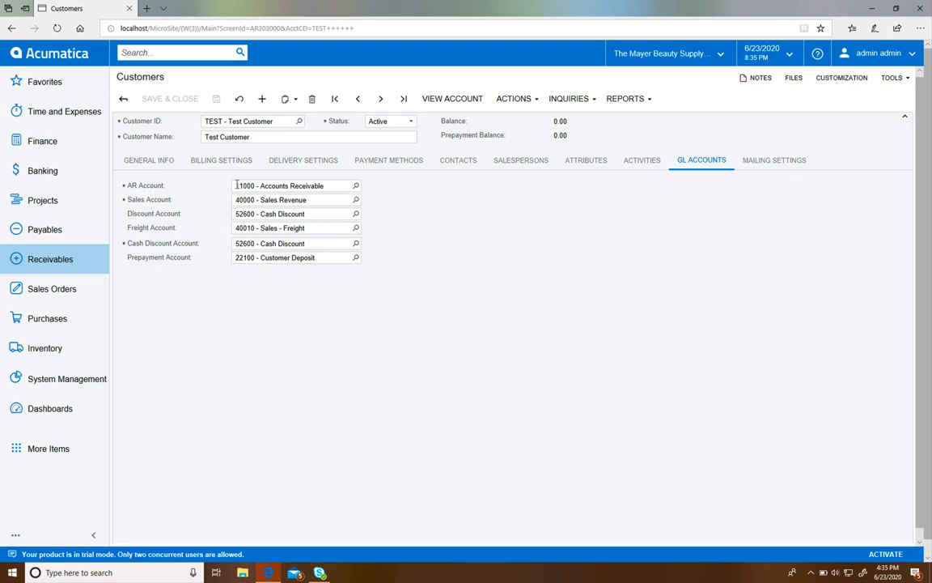
click(355, 185)
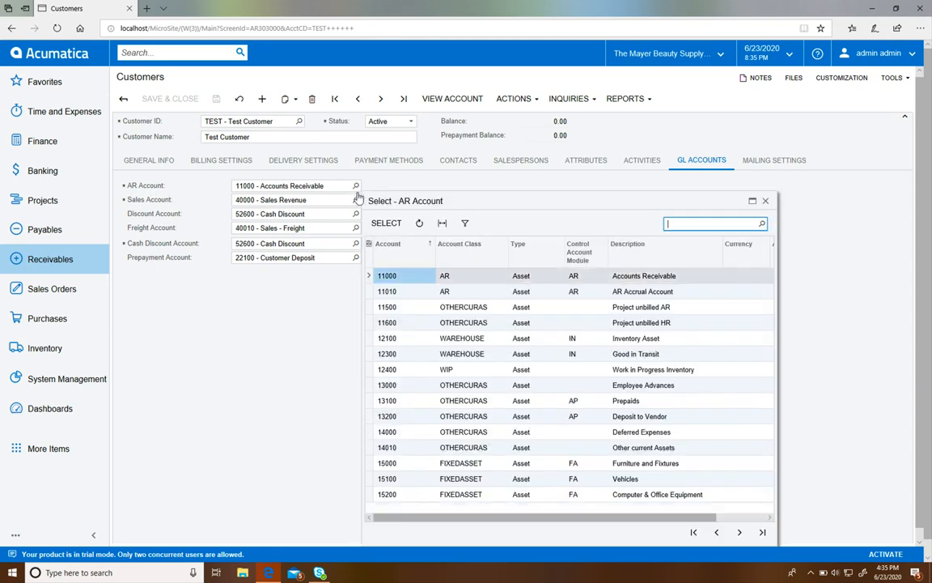
double_click(467, 294)
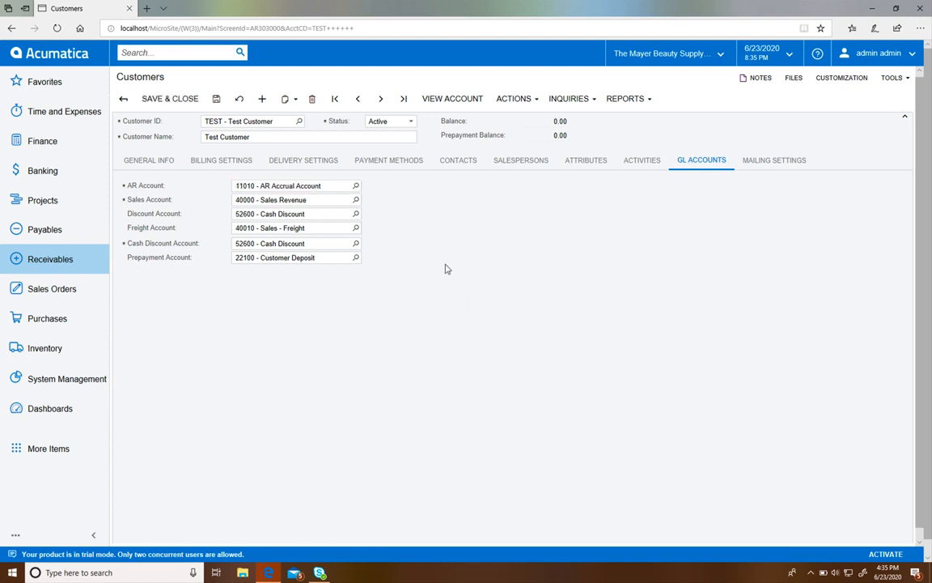
click(358, 185)
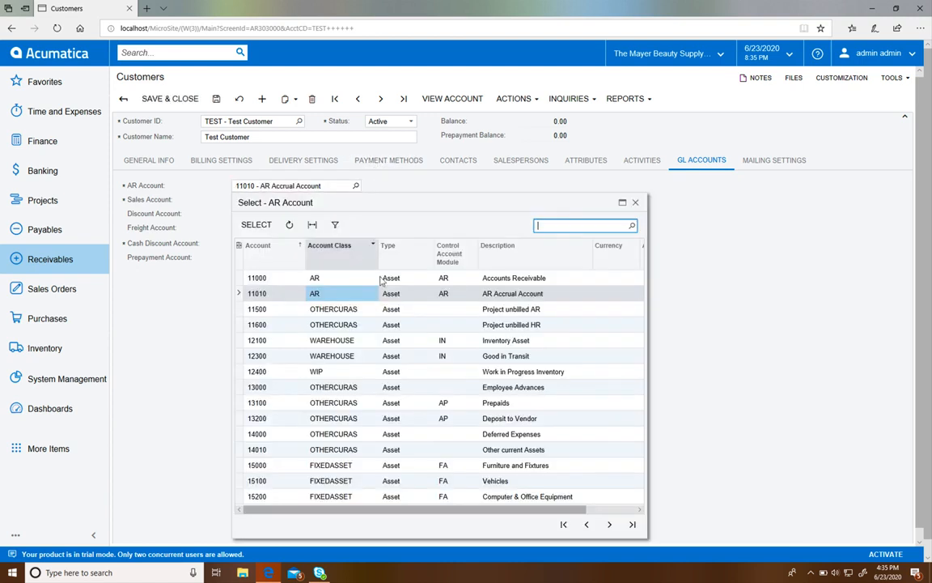
double_click(387, 276)
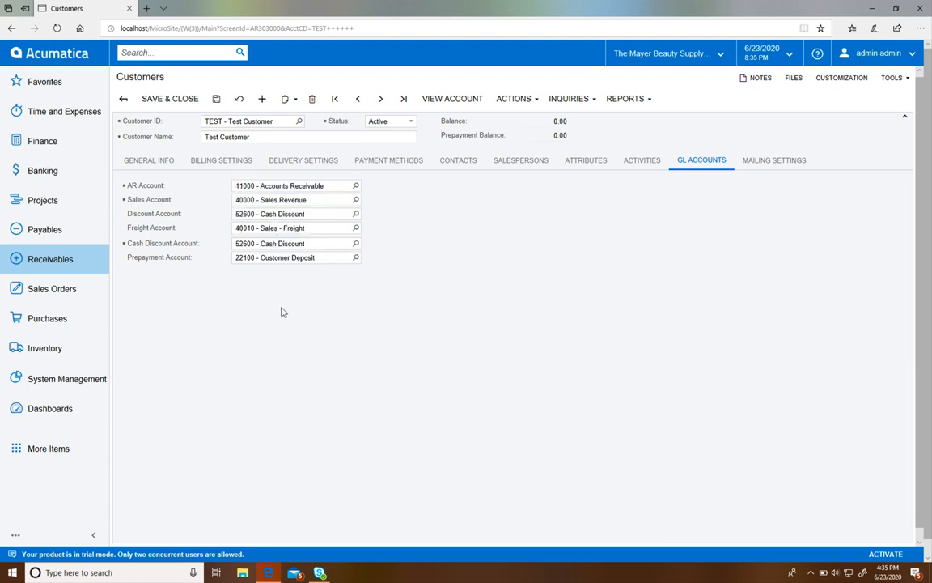
Step: Bring up the customer's mailing settings and widen the Mailing ID column to show the full IDs
click(770, 163)
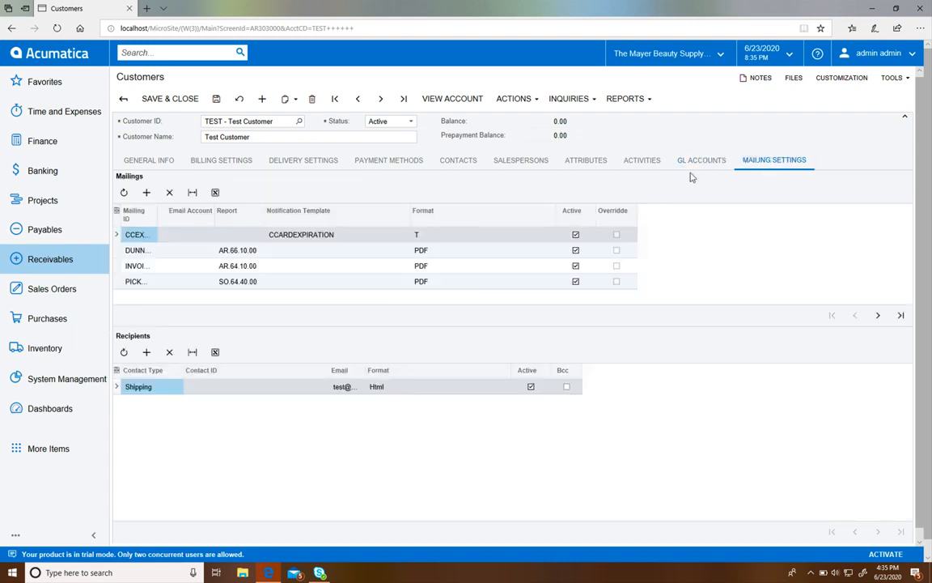
scroll(186, 214, down, 1)
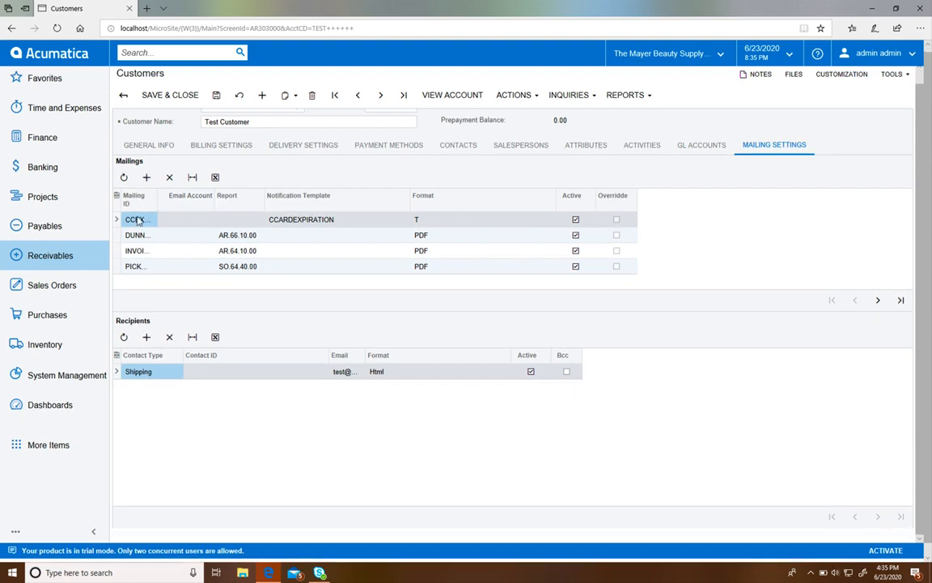
drag(156, 199, 202, 196)
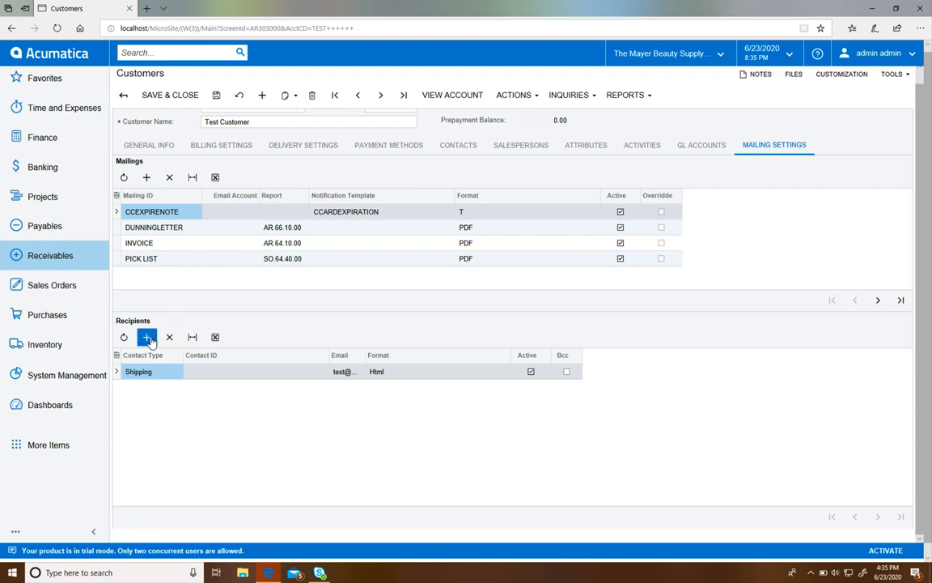
Step: Add a mailing recipient row with contact type Employee, and widen the recipients' Email column
click(146, 337)
click(186, 387)
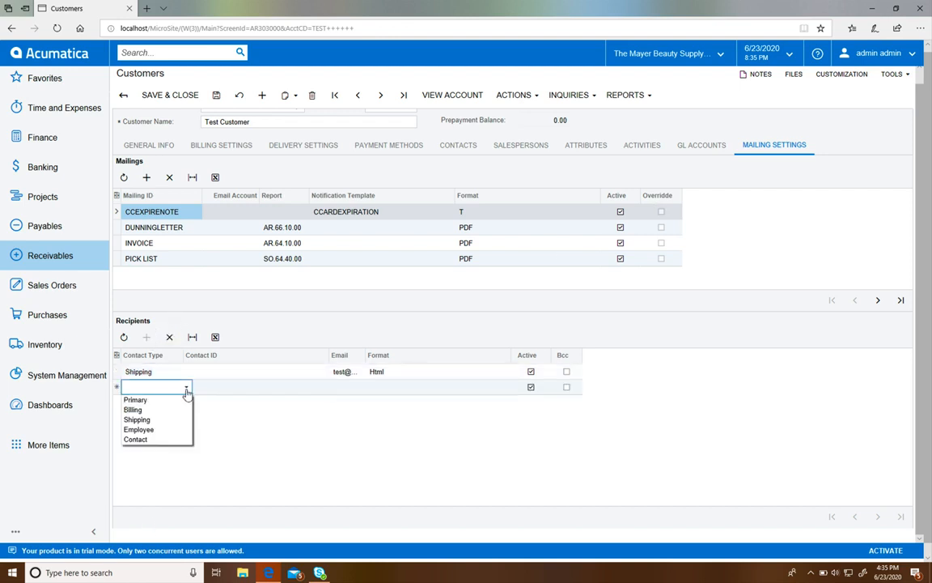
click(170, 430)
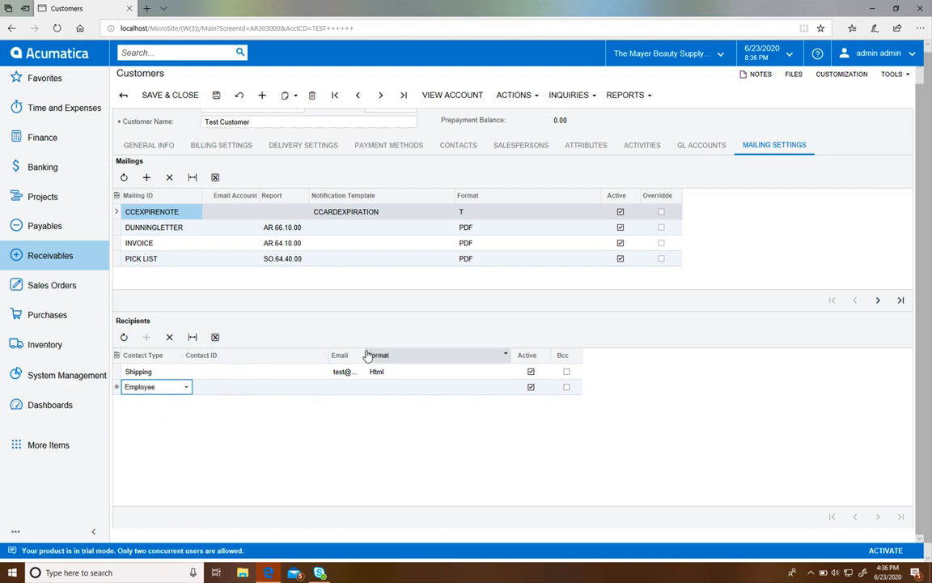
drag(368, 356, 416, 355)
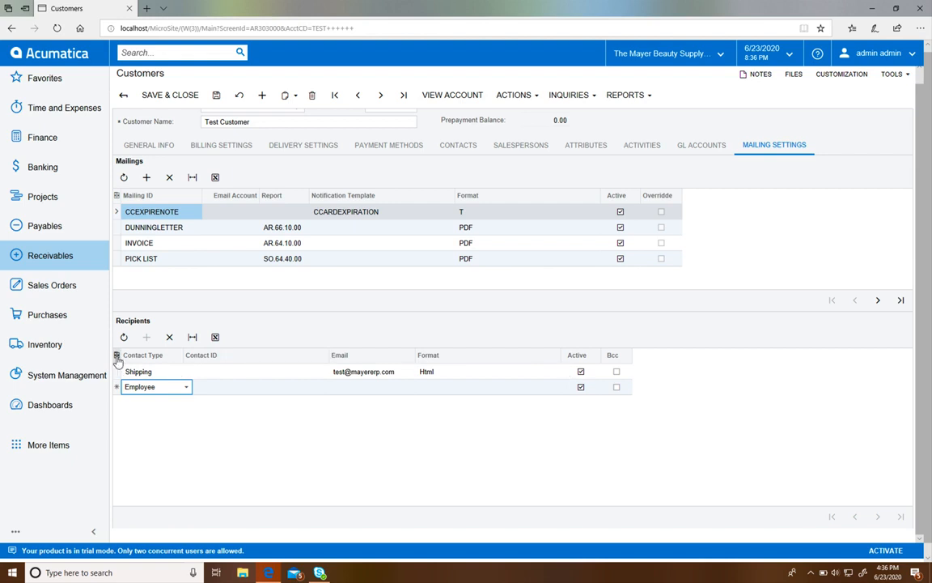
Step: Open the Recipients table's column configuration and remove Contact ID from the selected columns
click(117, 356)
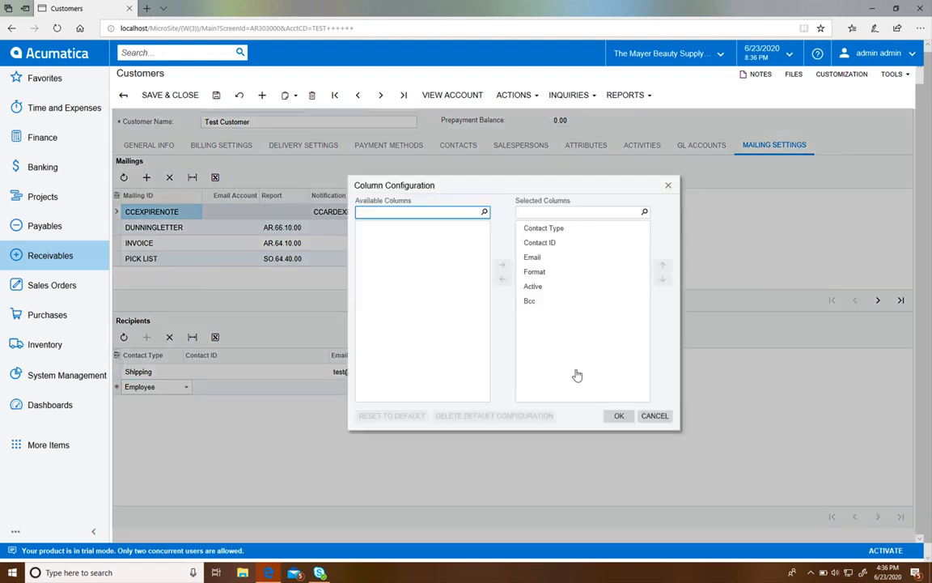
click(537, 302)
click(571, 290)
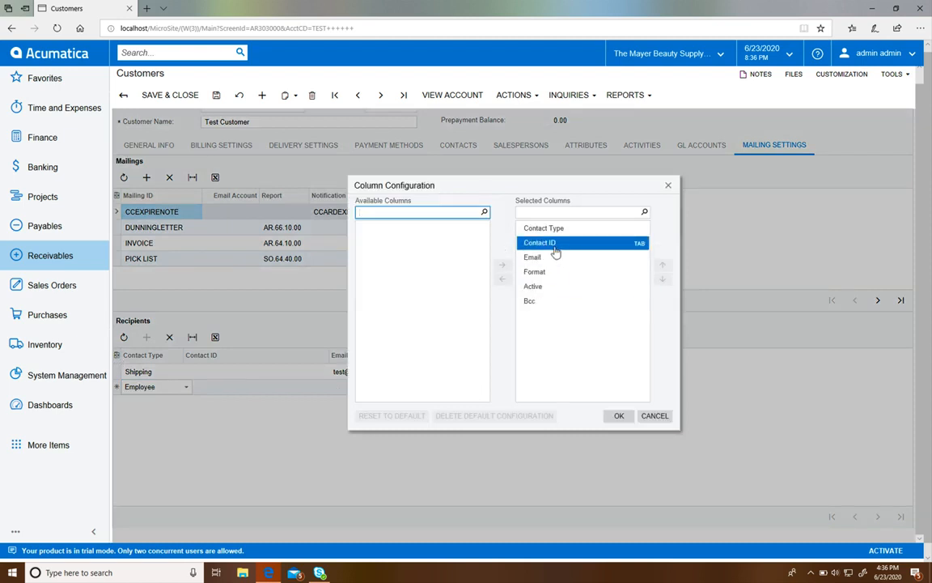
click(556, 253)
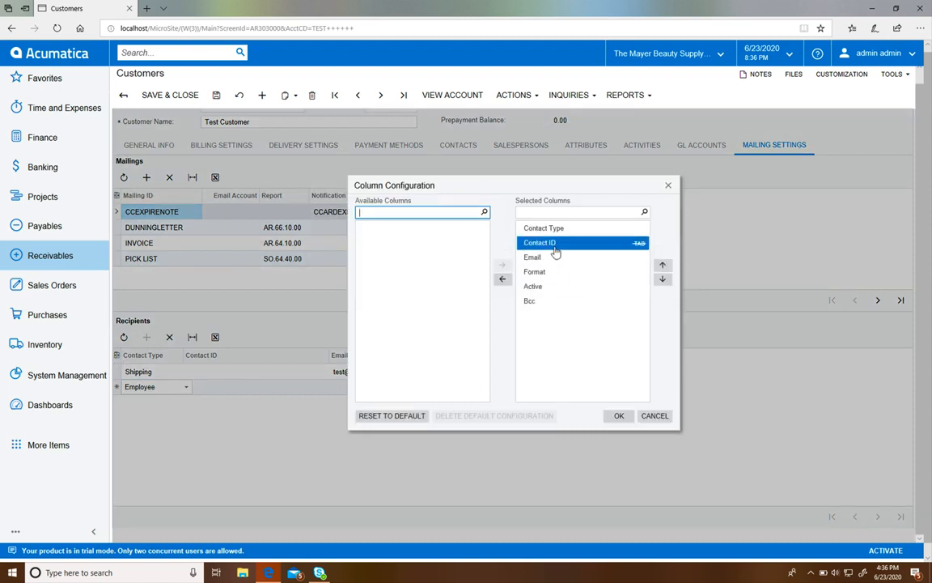
click(502, 281)
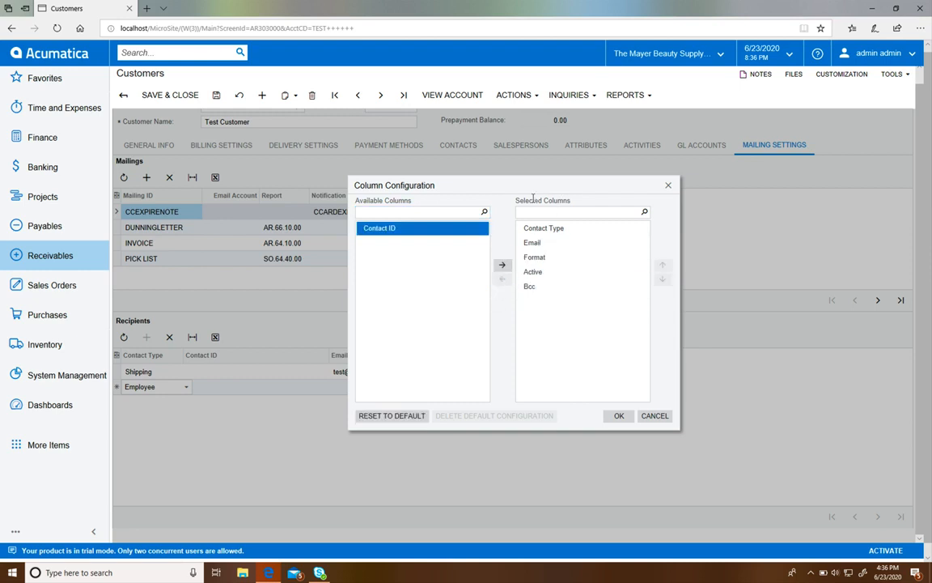
Step: Restore Contact ID to the selected Recipients columns, place it above Contact Type, and apply the configuration
click(502, 266)
click(663, 266)
click(662, 266)
click(663, 266)
click(662, 265)
click(663, 265)
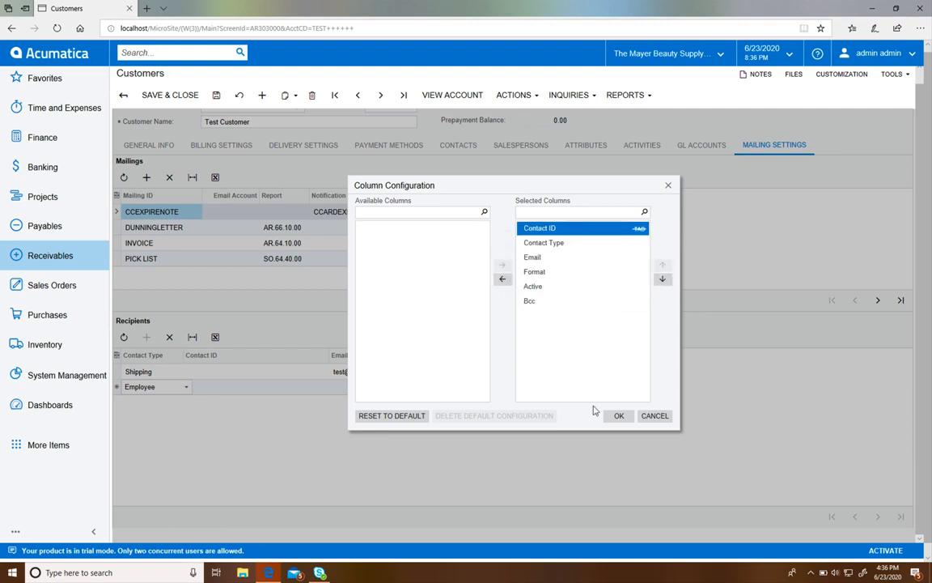
click(619, 415)
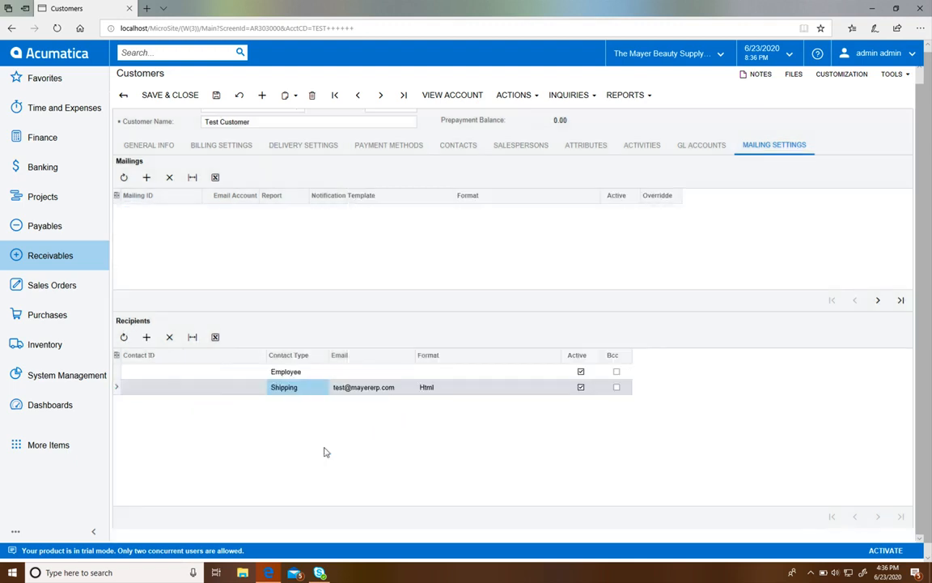
Step: Review the Mailings table's column configuration, close it without changes, and save the customer record
click(116, 195)
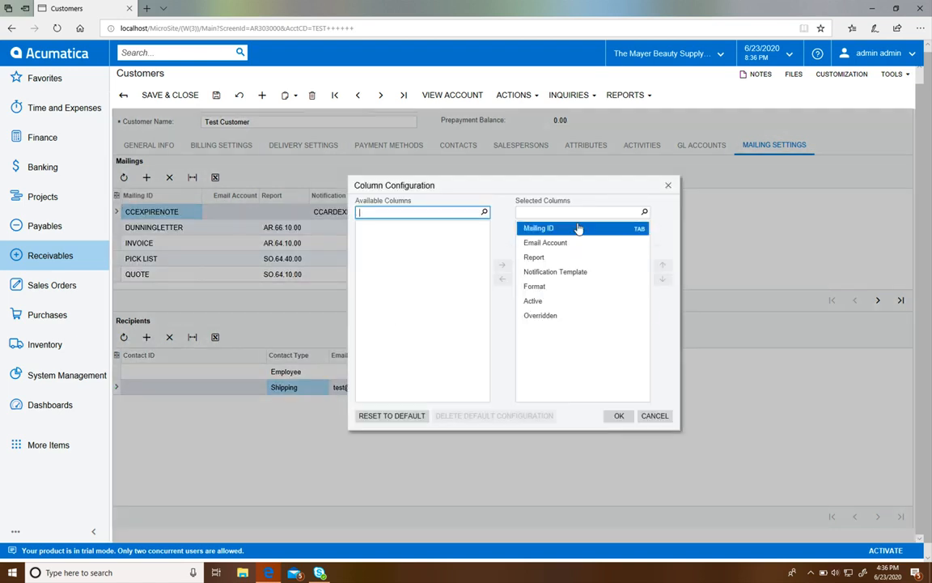
click(654, 416)
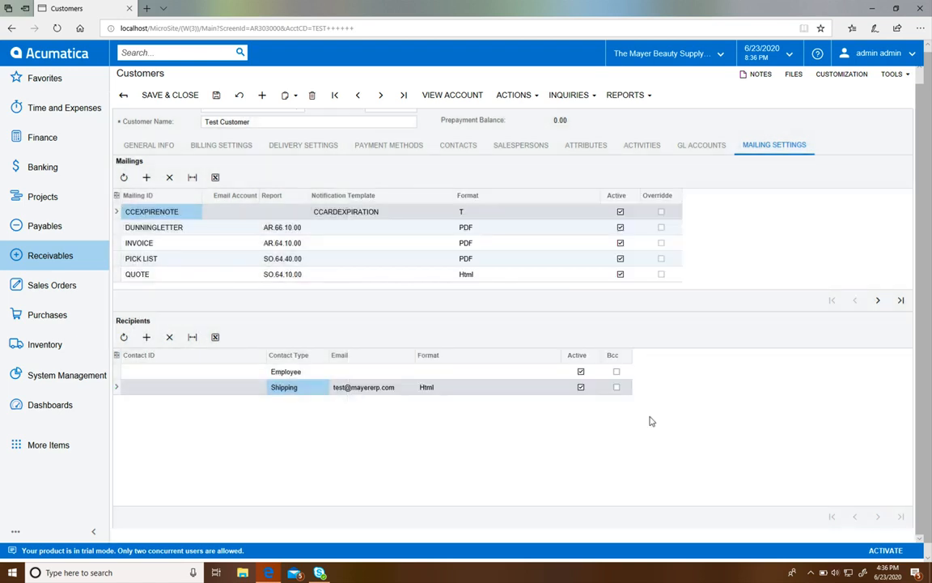
click(216, 98)
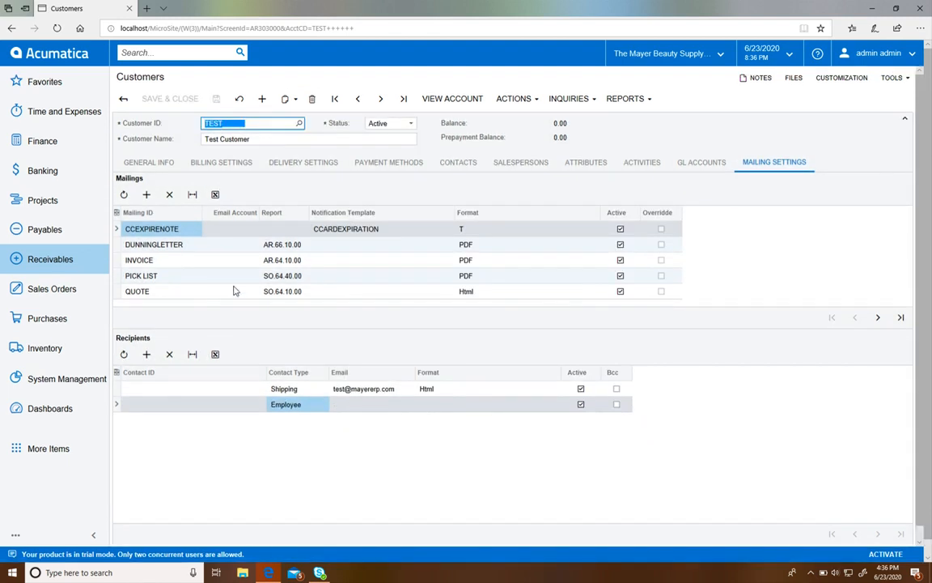